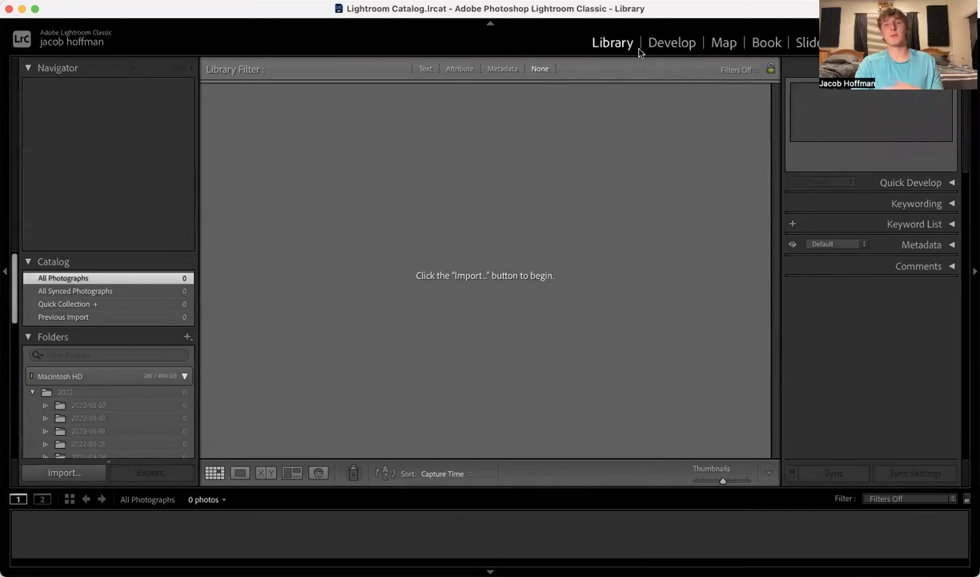
Look through the Map, Book, Slideshow and Web modules, then return to the Library
click(672, 45)
click(730, 44)
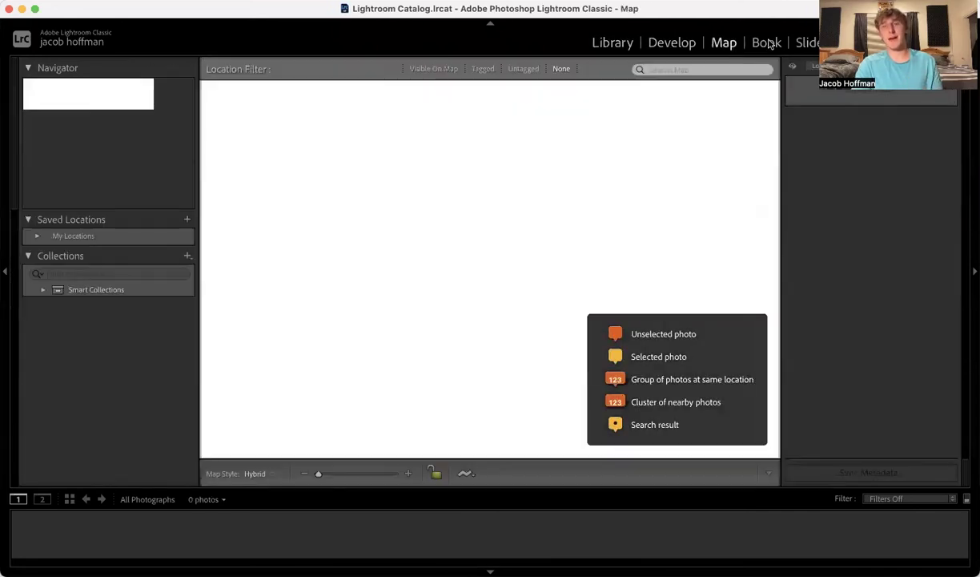
click(766, 43)
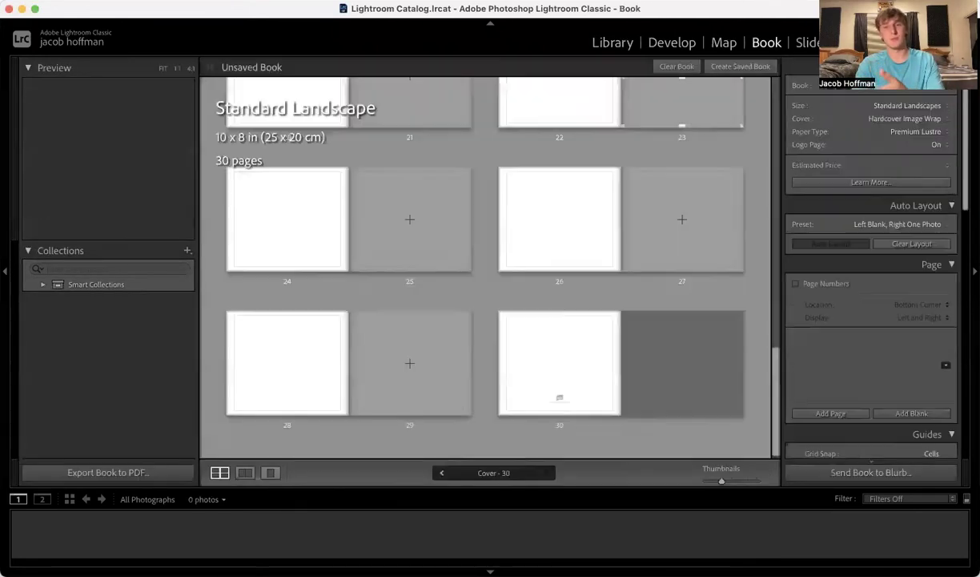
key(super+alt+5)
key(super+alt+7)
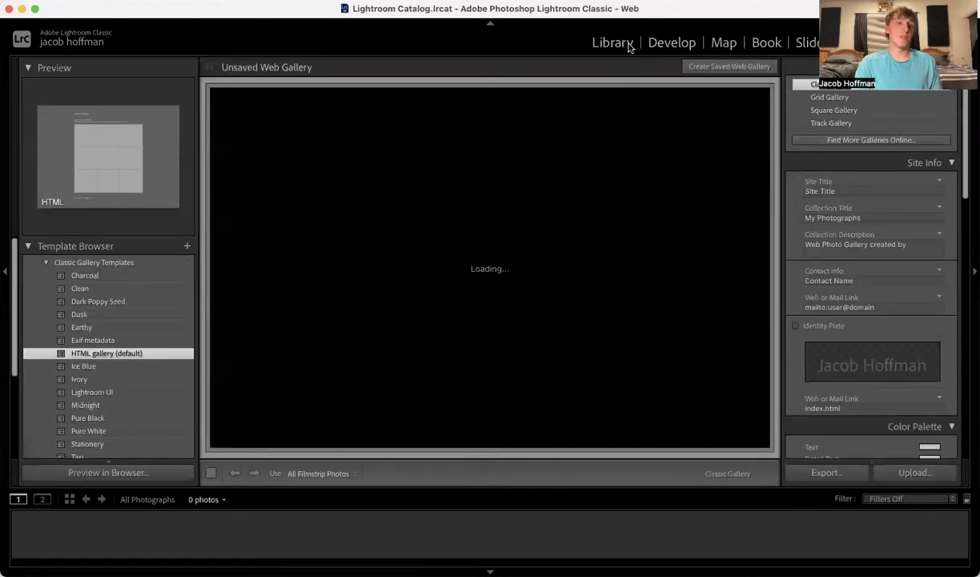
click(629, 46)
click(658, 46)
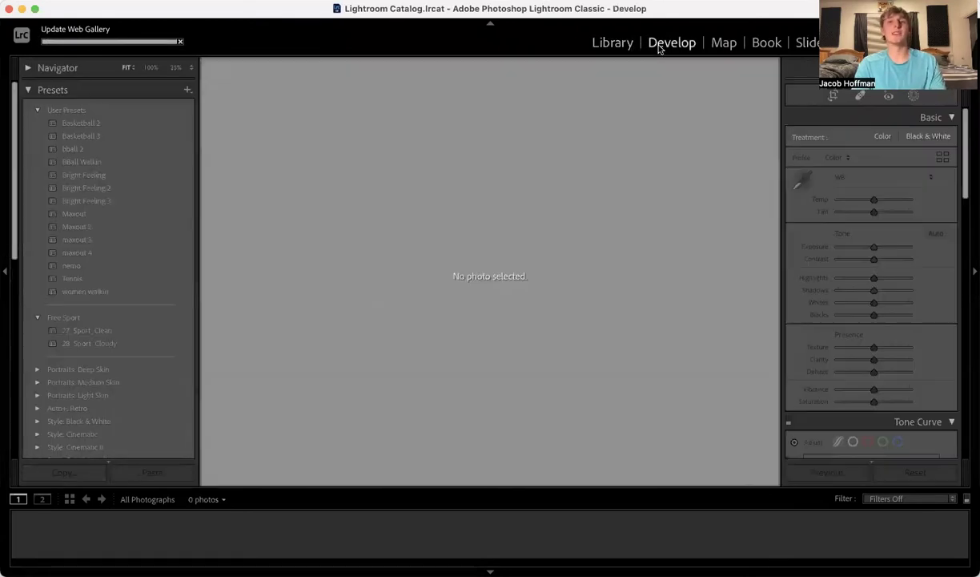
click(624, 43)
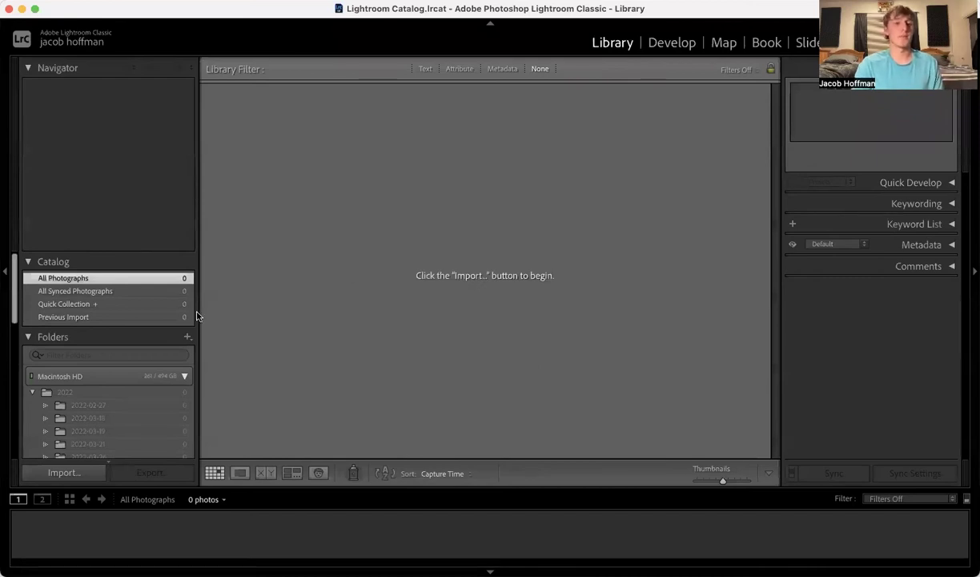
Start an import, browse the Hardrive and AU Athletics folders, then cancel it
drag(536, 335, 534, 335)
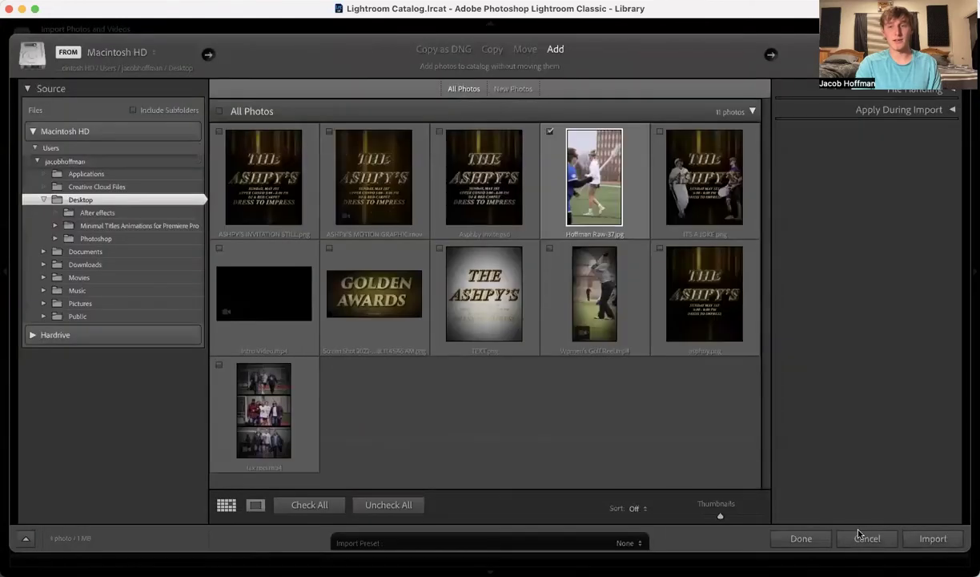
click(863, 536)
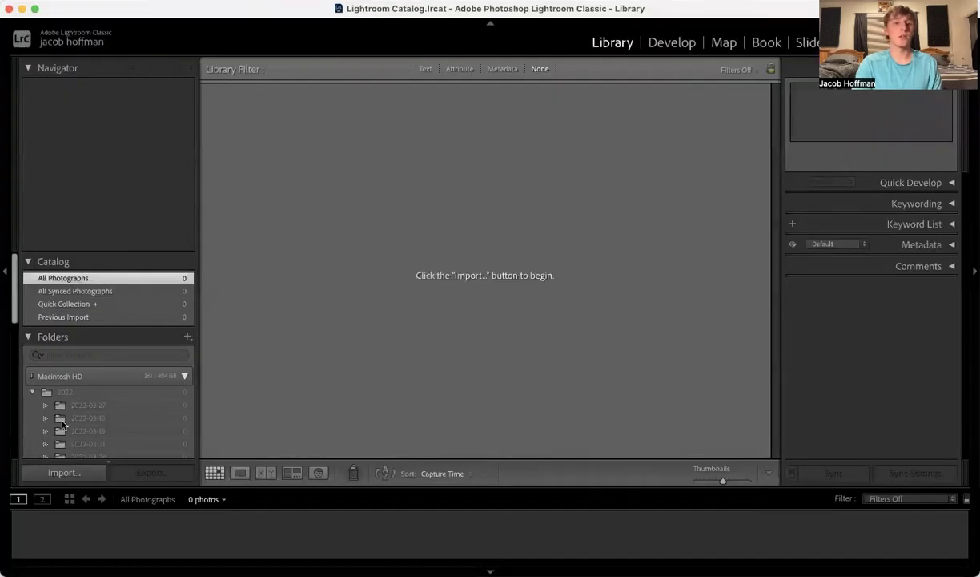
click(60, 474)
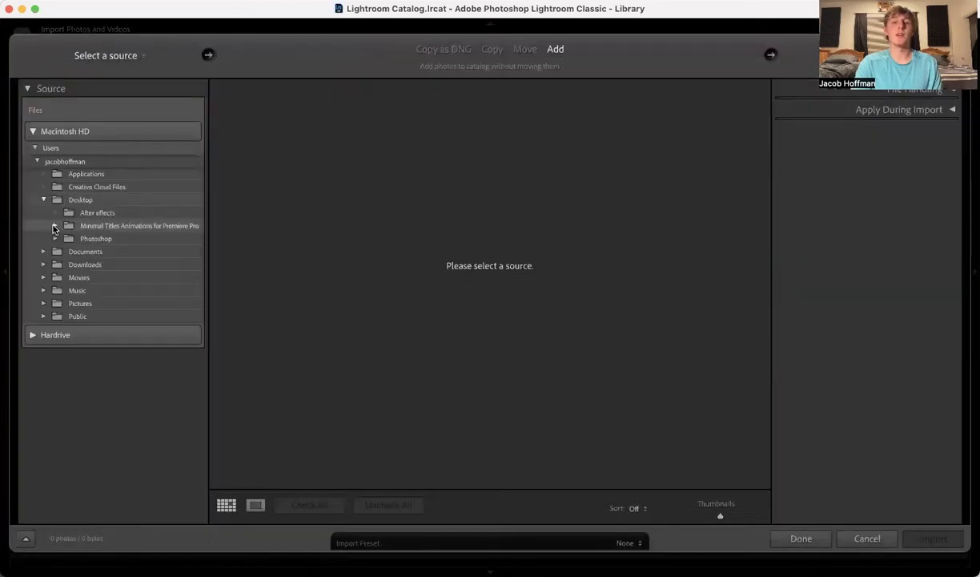
click(37, 162)
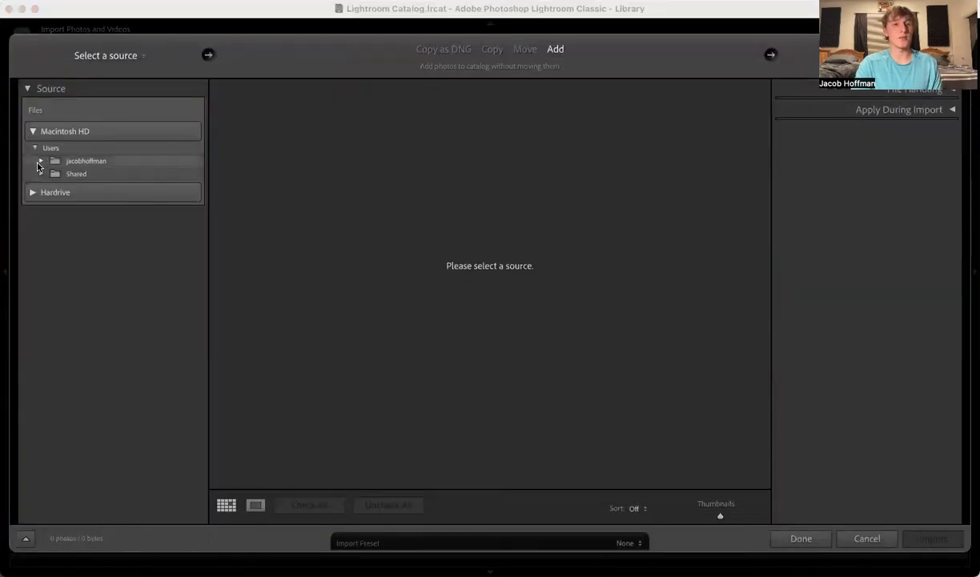
click(35, 148)
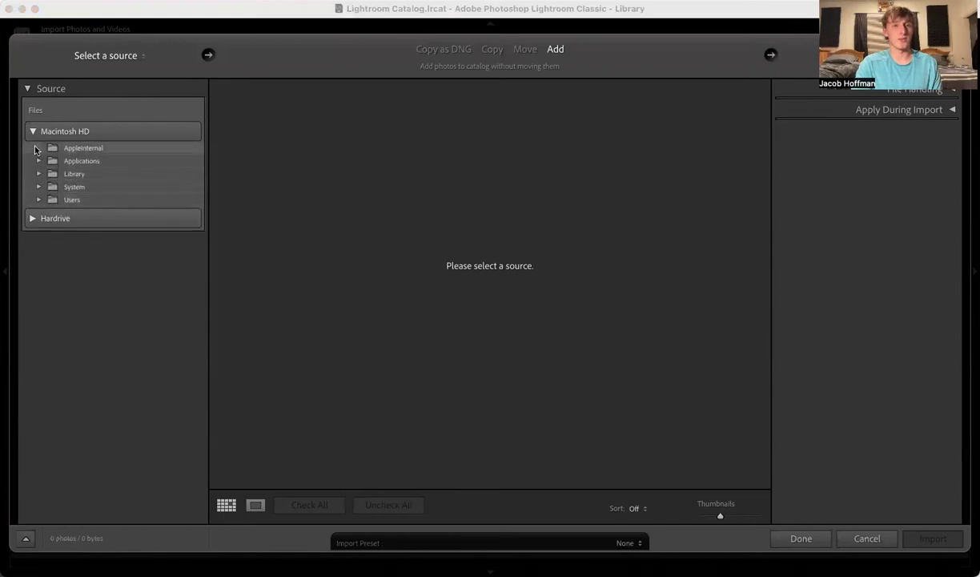
click(31, 129)
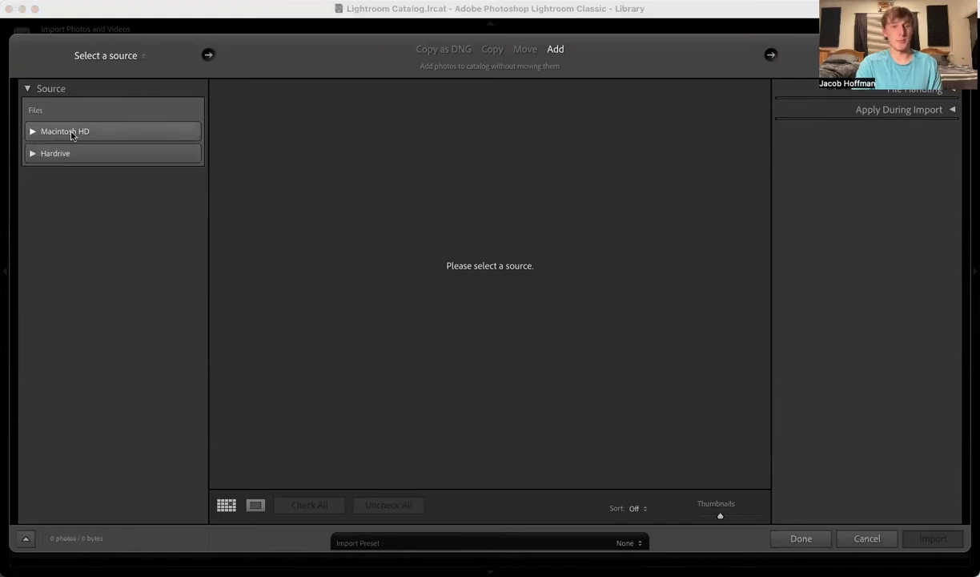
click(32, 153)
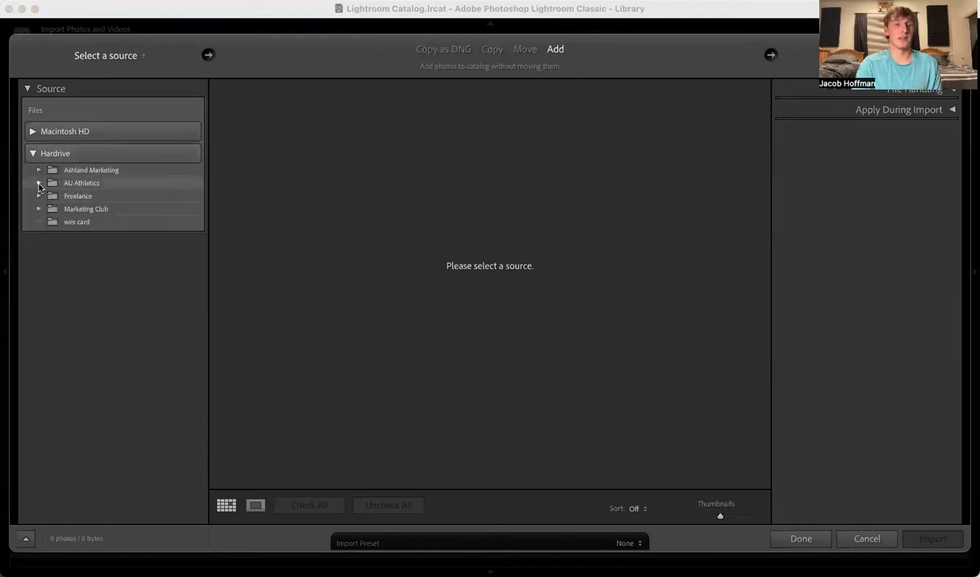
click(39, 182)
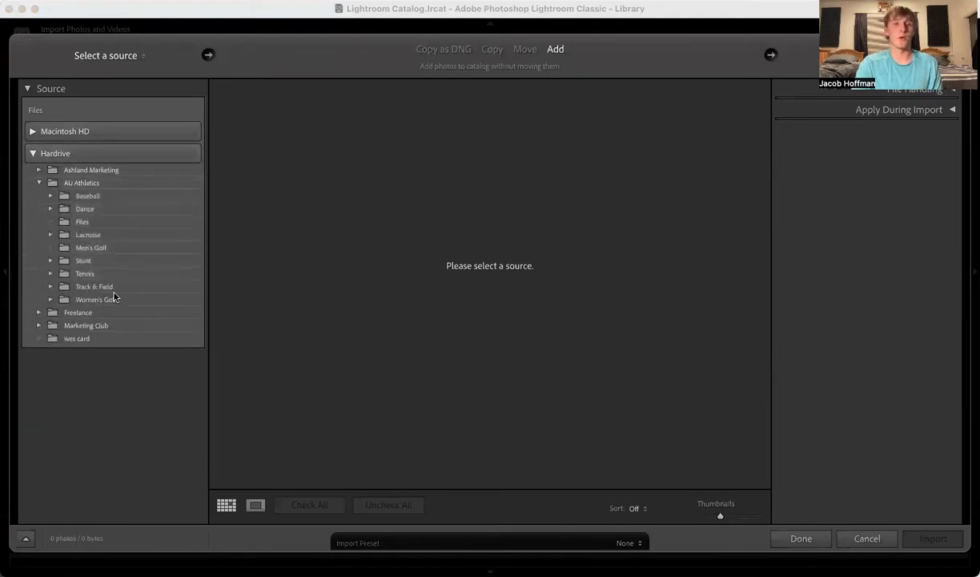
click(39, 182)
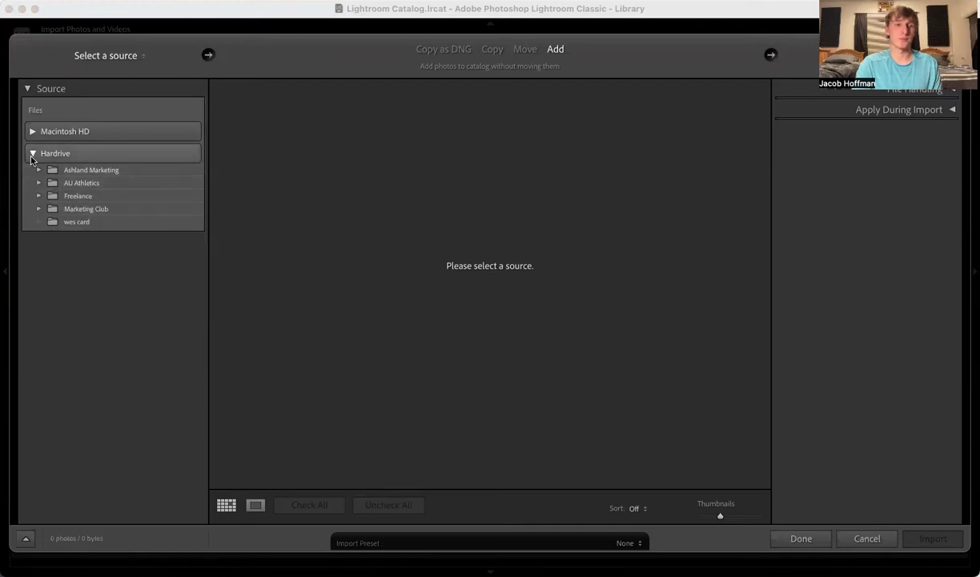
click(32, 153)
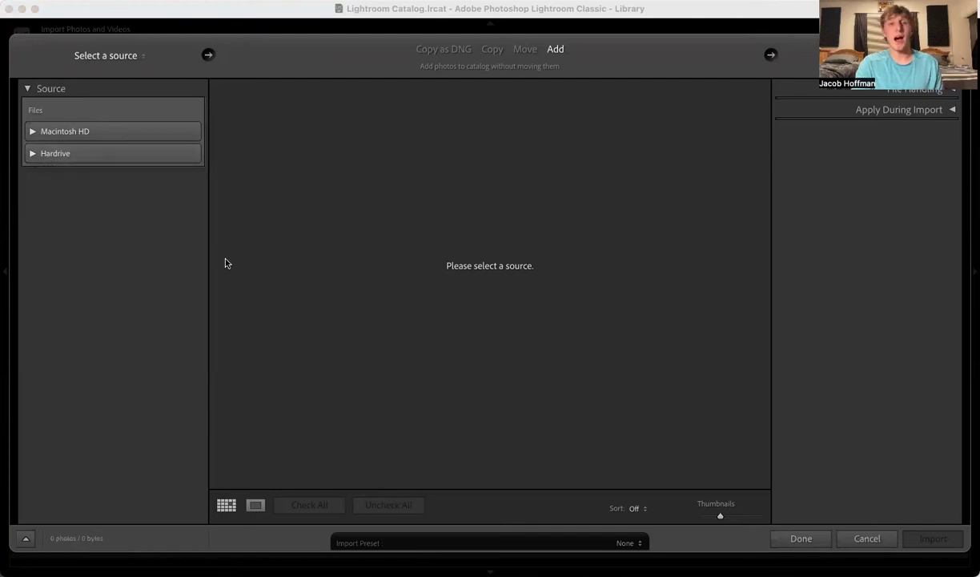
click(866, 538)
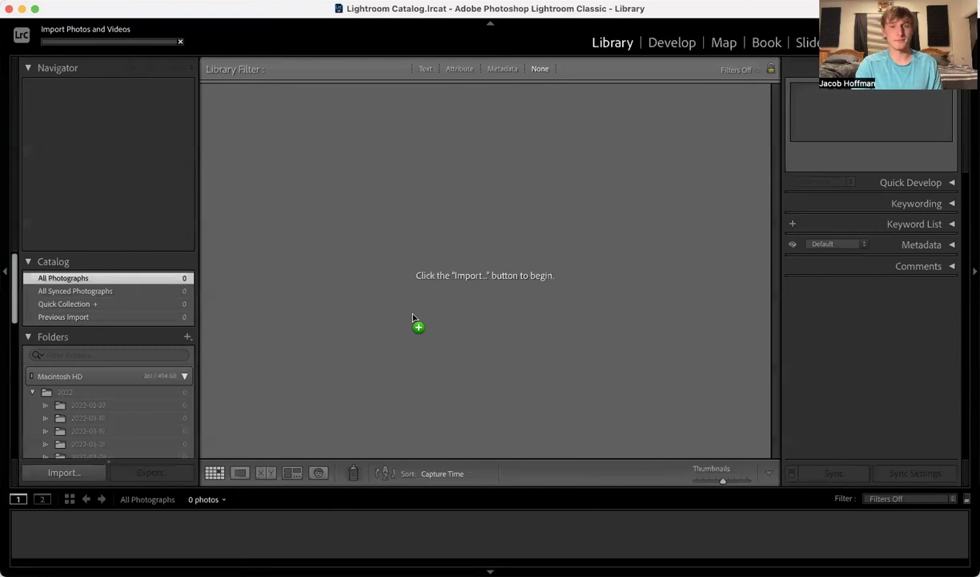
Import Hoffman Raw-37.jpg from the Desktop into the catalog and switch to Develop
drag(412, 317, 412, 316)
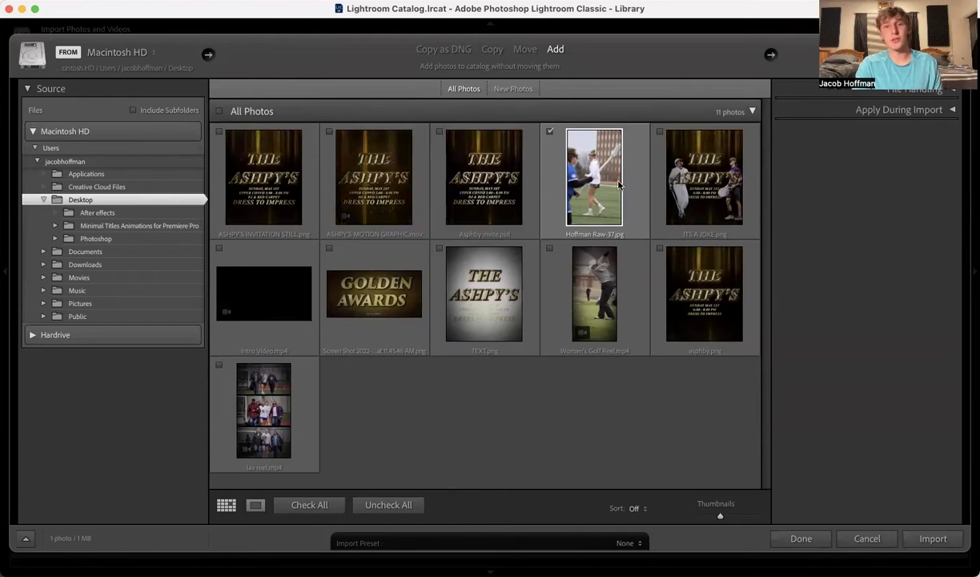
click(943, 535)
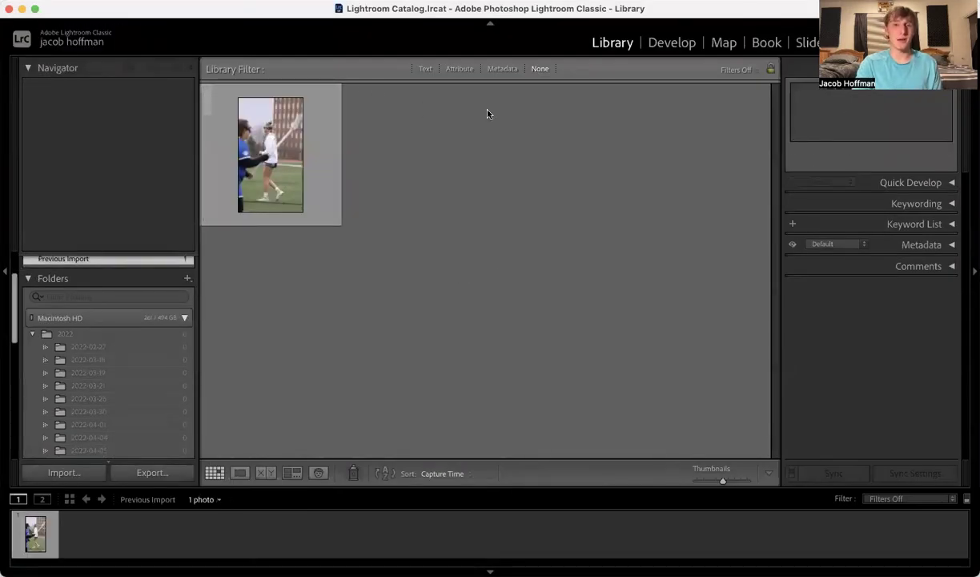
click(674, 45)
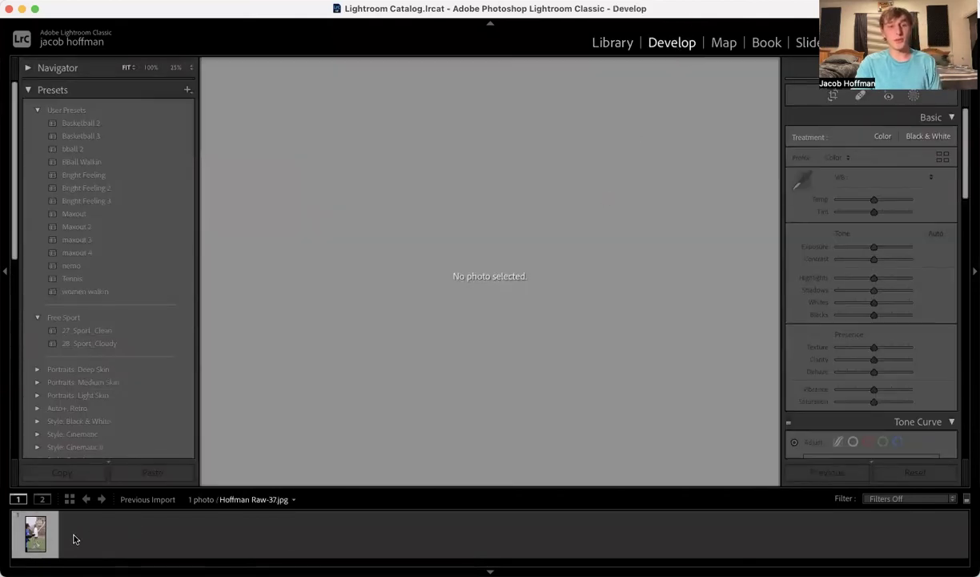
Load Hoffman Raw-37.jpg from the filmstrip and open the Crop & Straighten tool
click(35, 535)
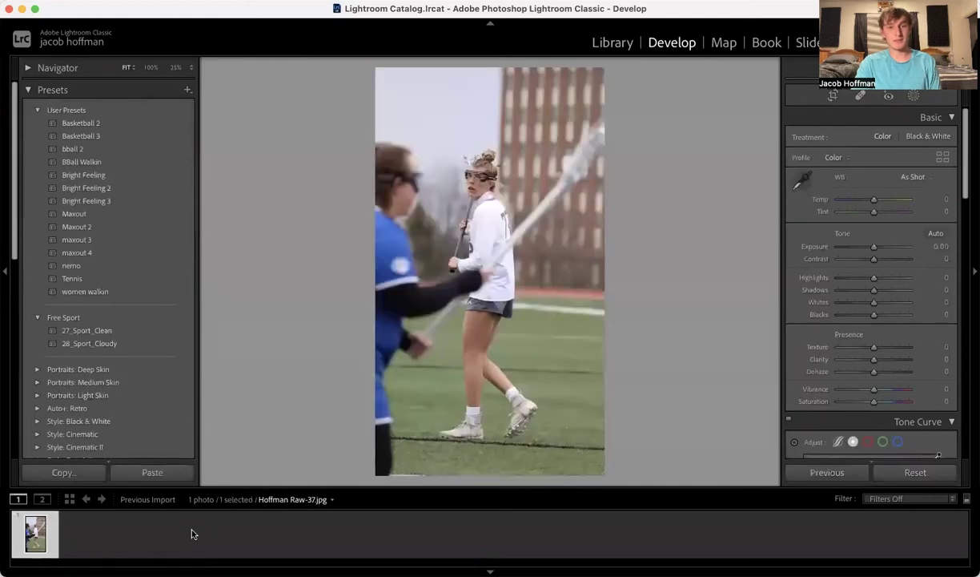
click(160, 531)
click(36, 535)
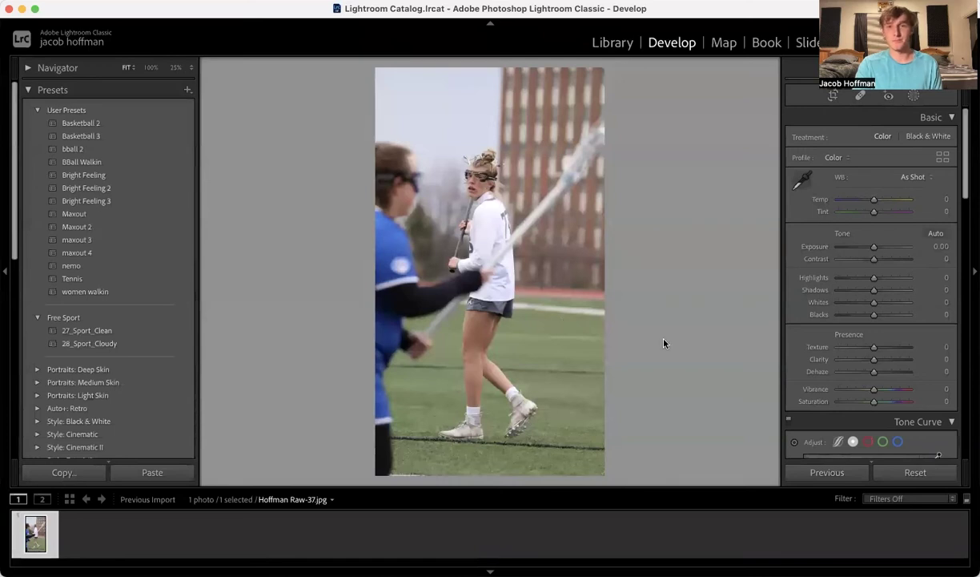
click(833, 97)
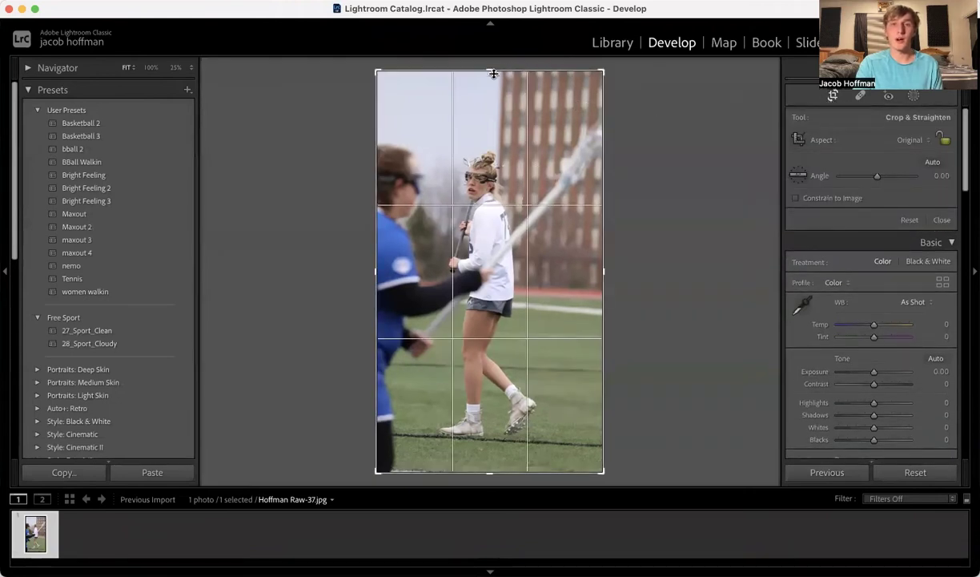
Trim the top and bottom of the photo with a trial crop, then undo it
drag(494, 73, 492, 120)
drag(487, 439, 491, 362)
key(Return)
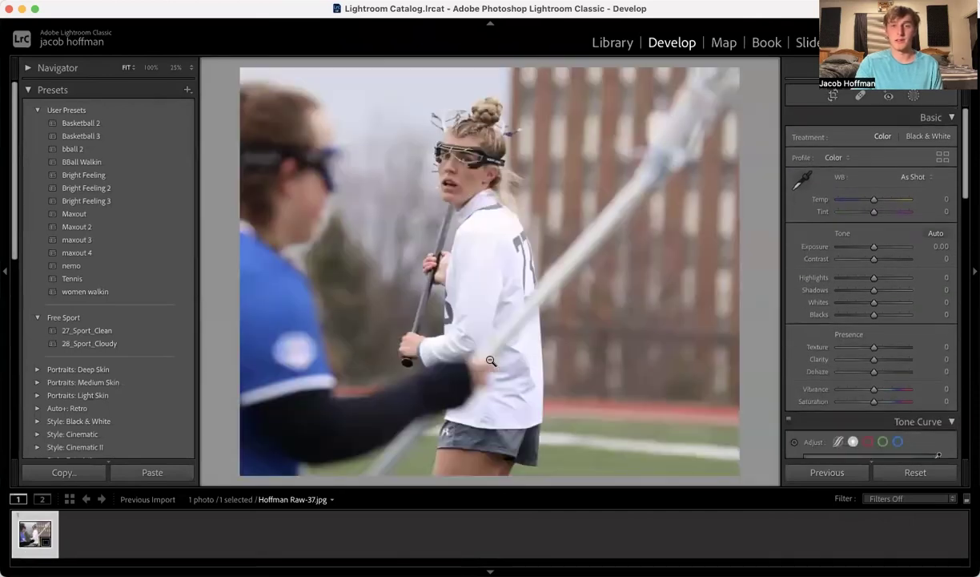
key(super+z)
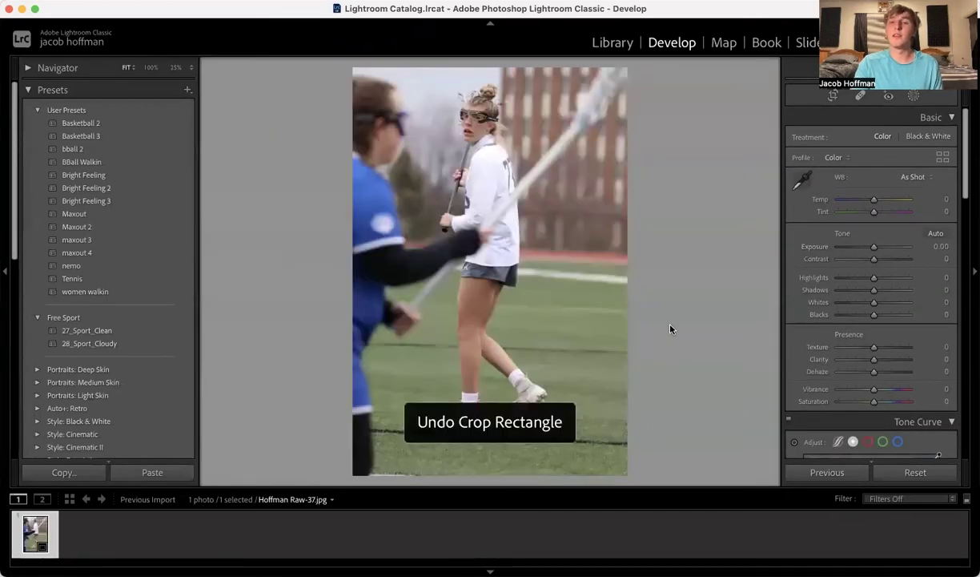
Undo a tilted, repositioned crop and recrop to a tall frame around both players
click(835, 97)
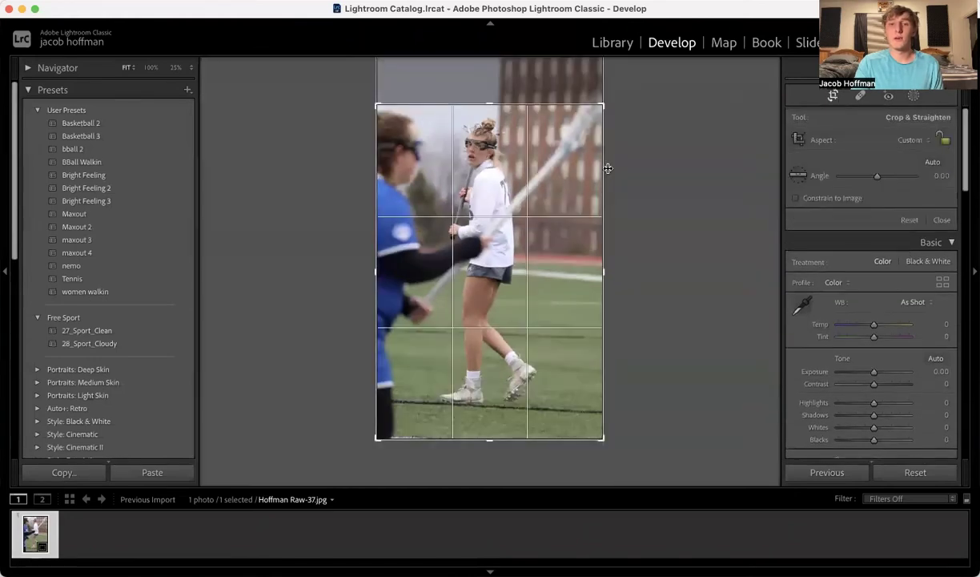
drag(612, 95, 645, 173)
drag(500, 196, 472, 234)
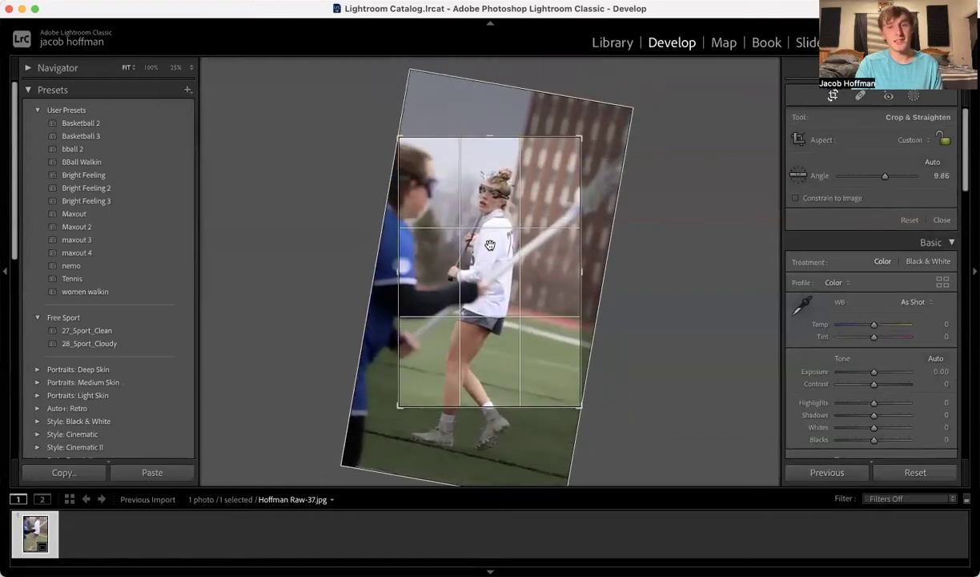
key(Return)
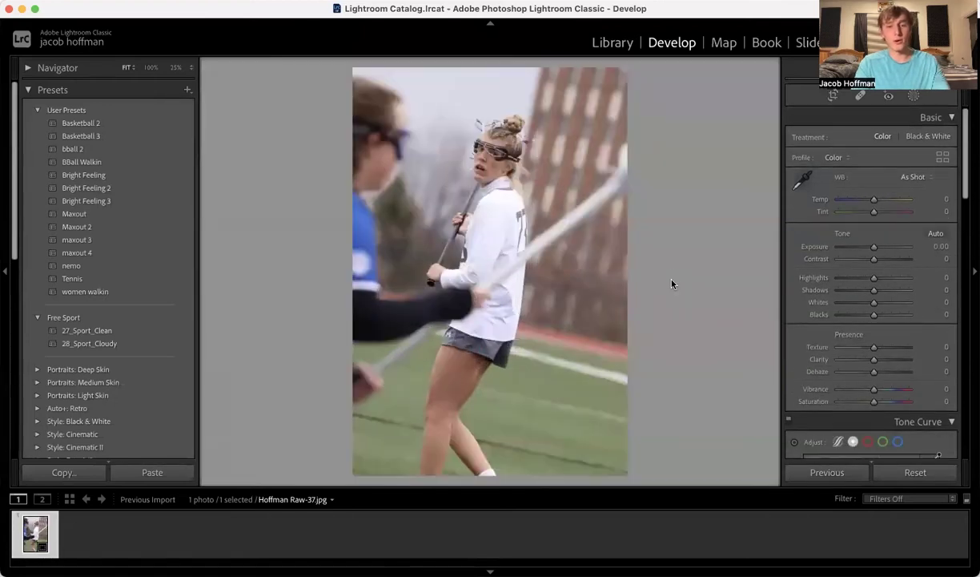
key(super+z)
key(super+z)
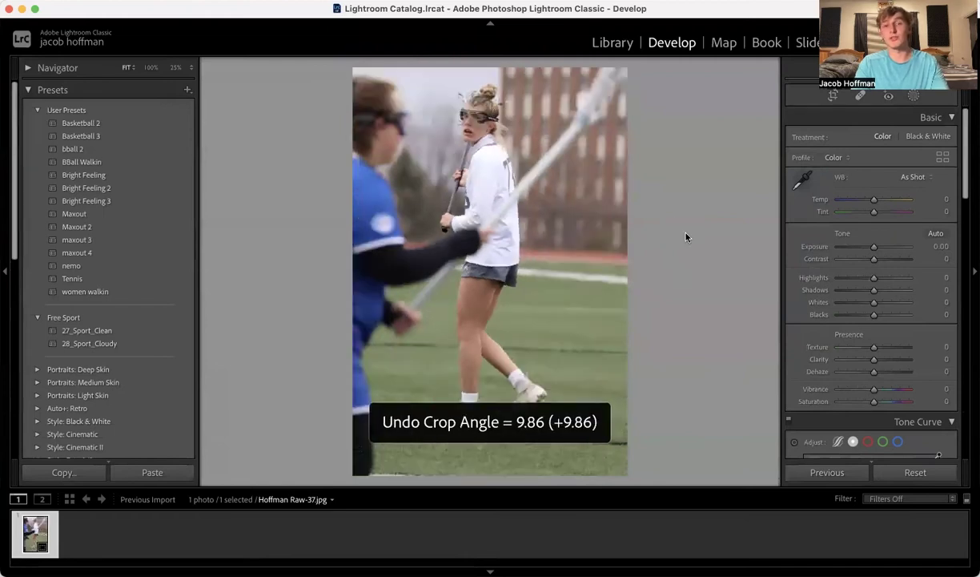
key(super+z)
click(833, 96)
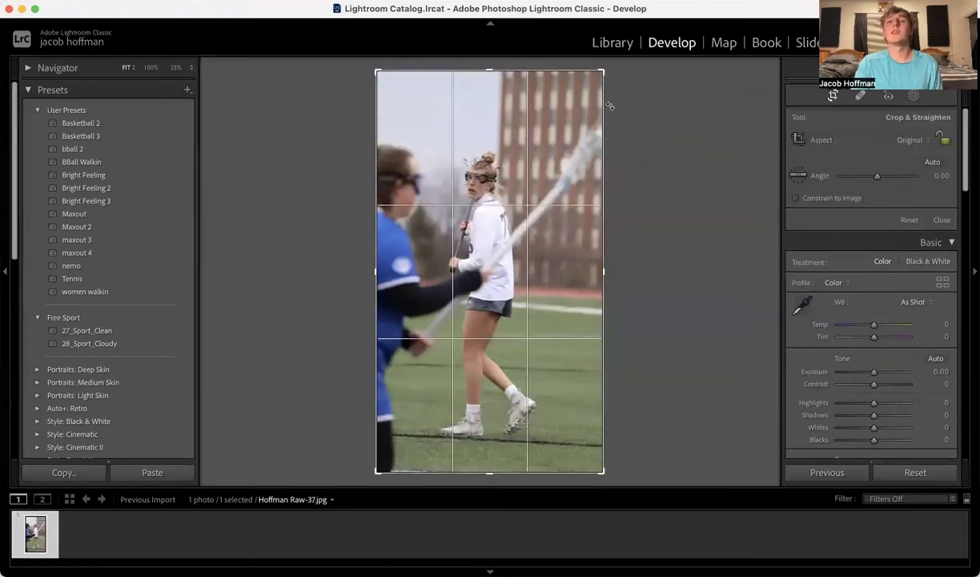
drag(615, 66, 612, 67)
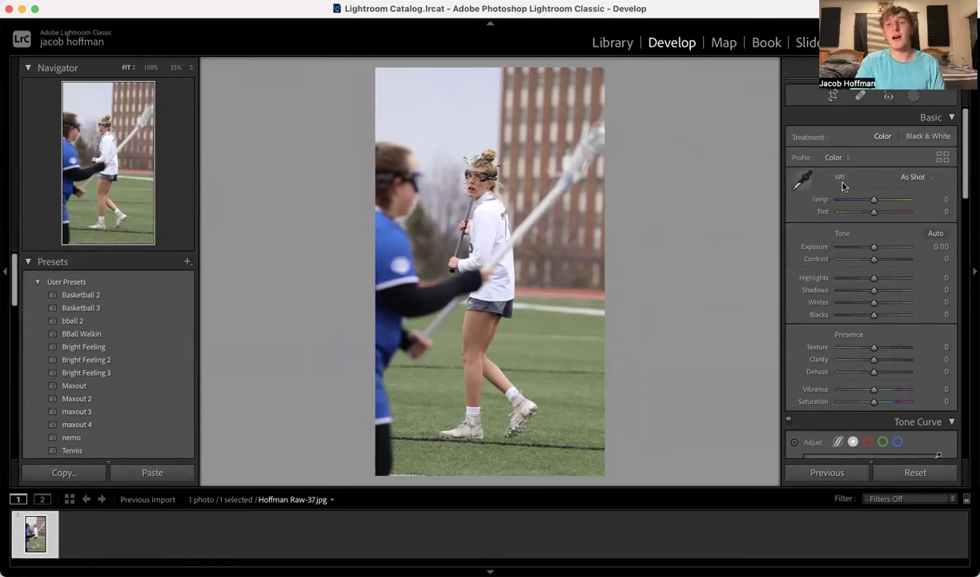
Try Auto and Custom white balance and various Temp/Tint values, then reset both to 0
click(921, 179)
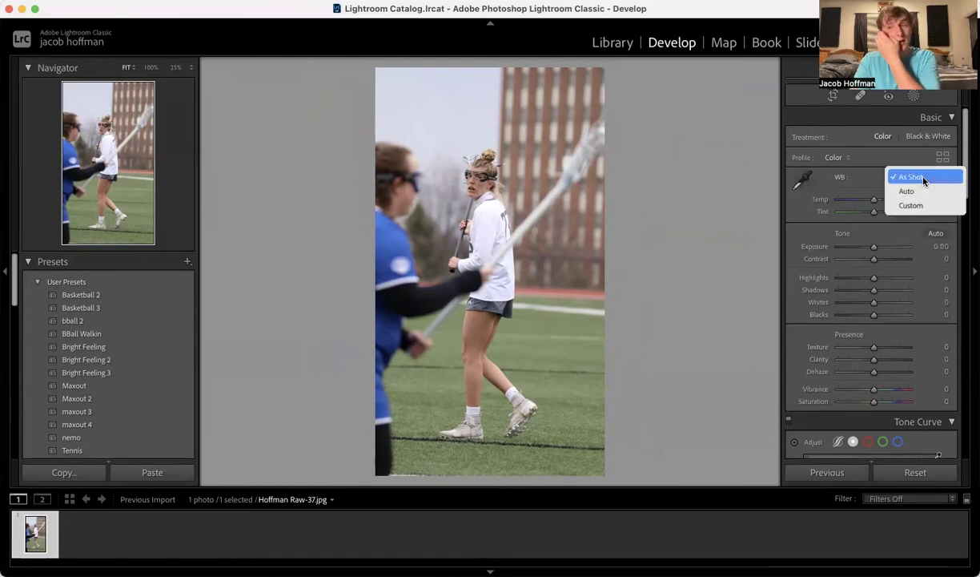
click(917, 192)
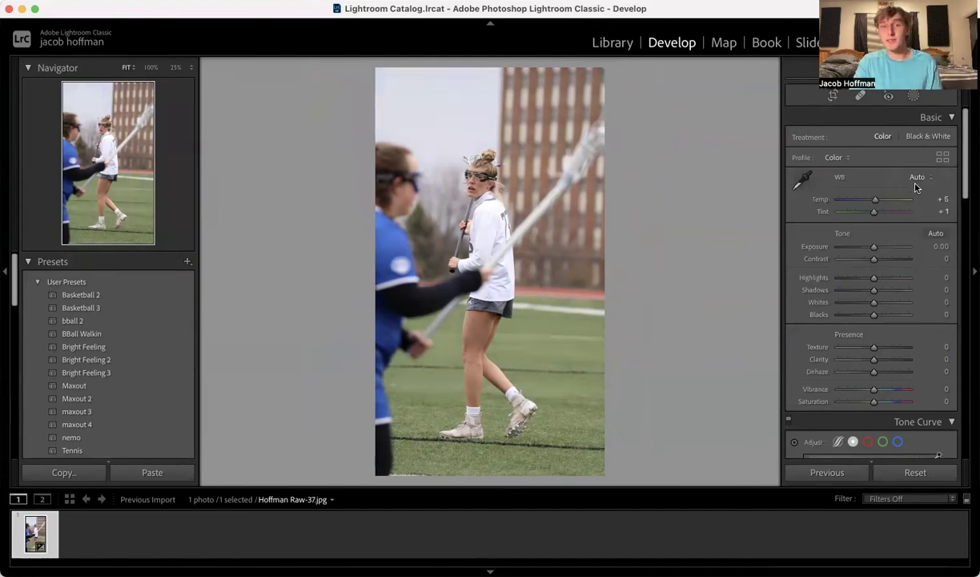
click(910, 174)
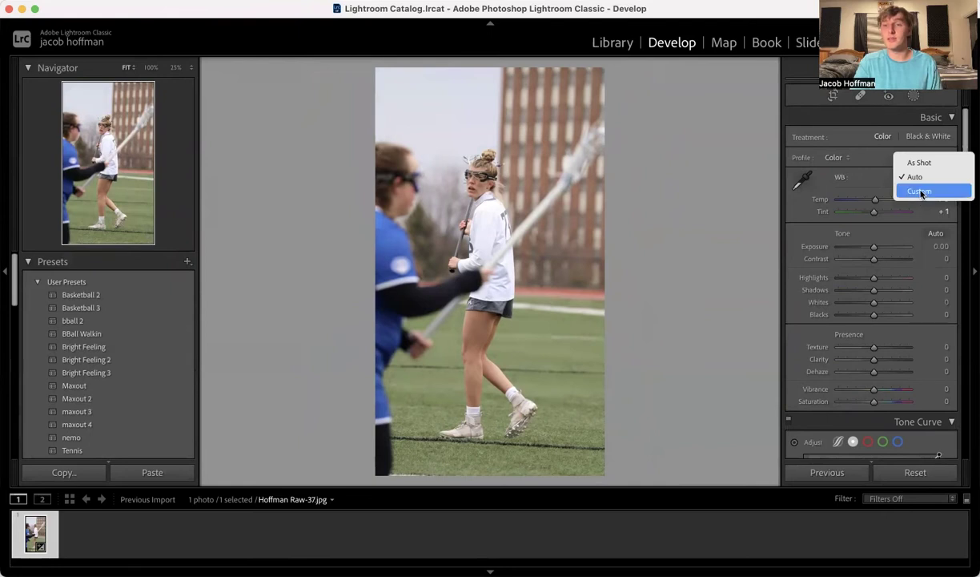
click(921, 192)
mouse_move(876, 202)
mouse_down()
mouse_move(898, 201)
mouse_move(807, 196)
mouse_move(870, 219)
mouse_move(893, 213)
mouse_move(871, 199)
mouse_move(884, 200)
mouse_up()
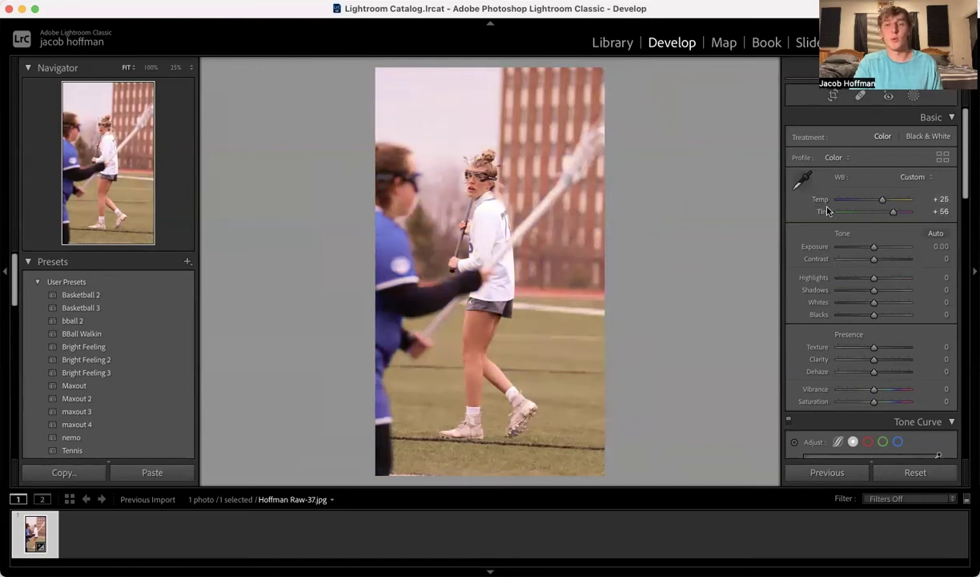
drag(893, 211, 872, 205)
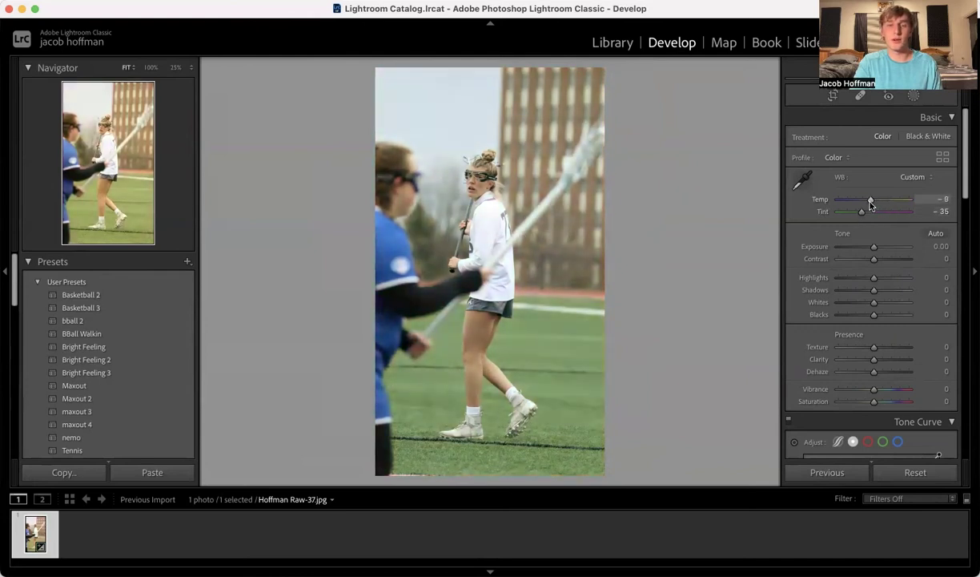
double_click(820, 199)
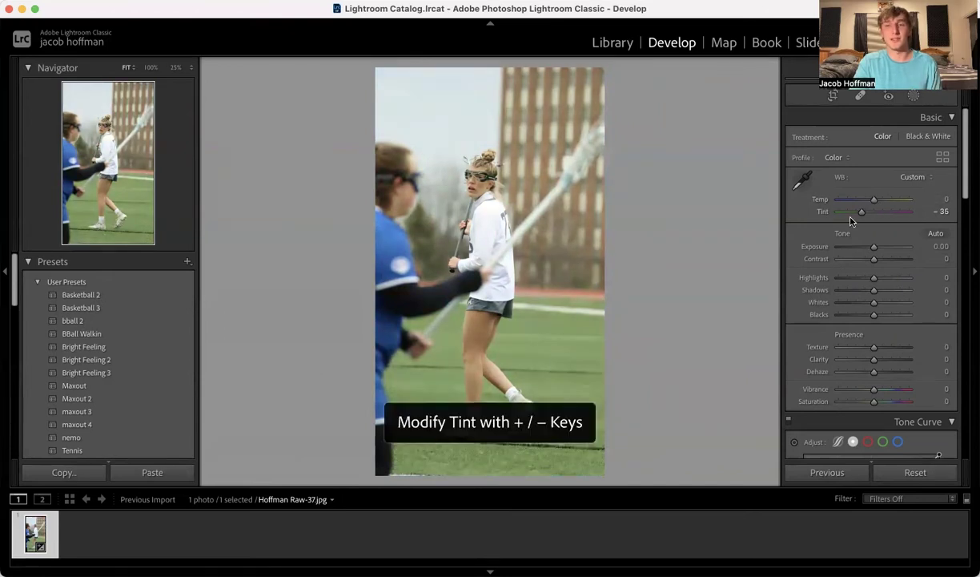
drag(861, 215, 888, 202)
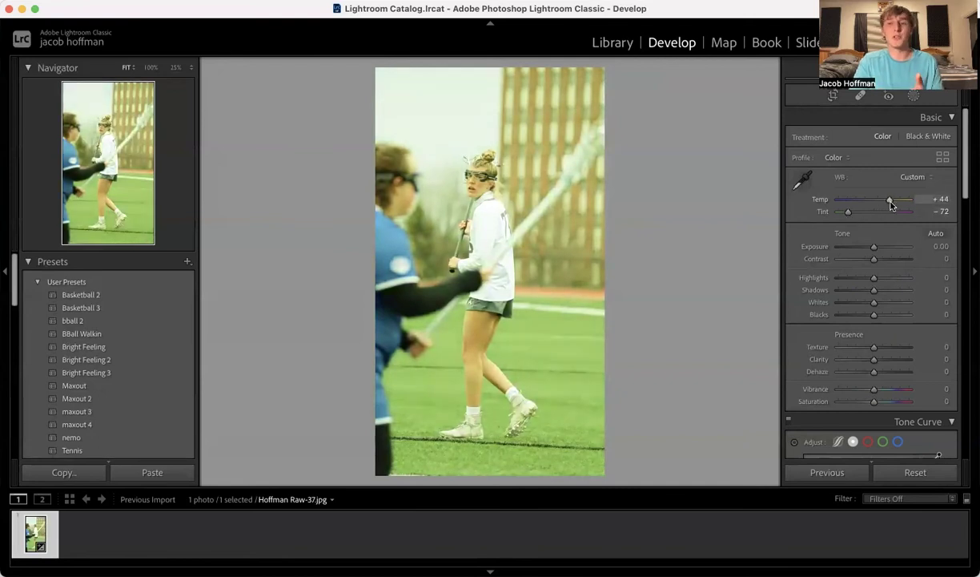
drag(888, 200, 858, 200)
double_click(820, 199)
double_click(823, 211)
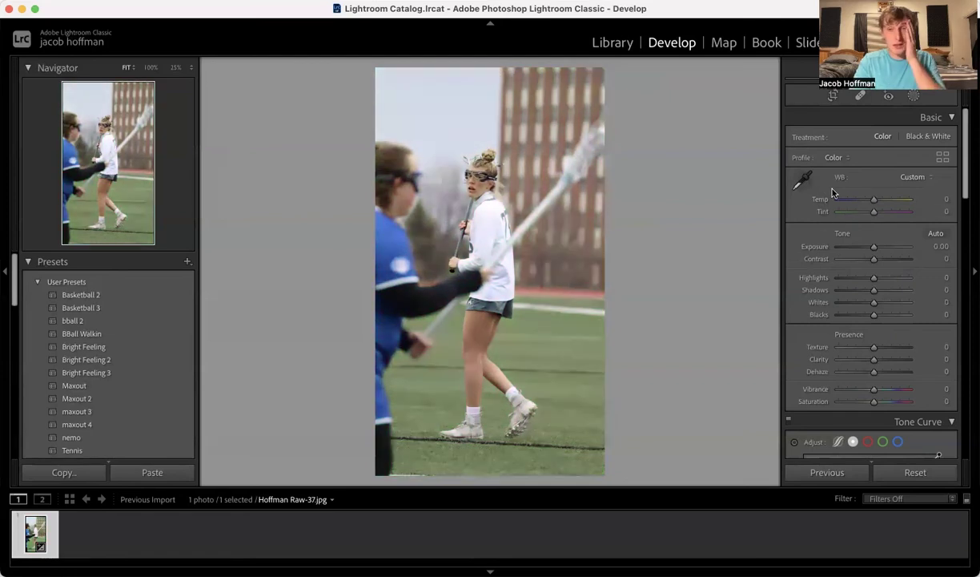
Set white balance to Auto (Temp +5, Tint +1) and compare before and after
click(919, 184)
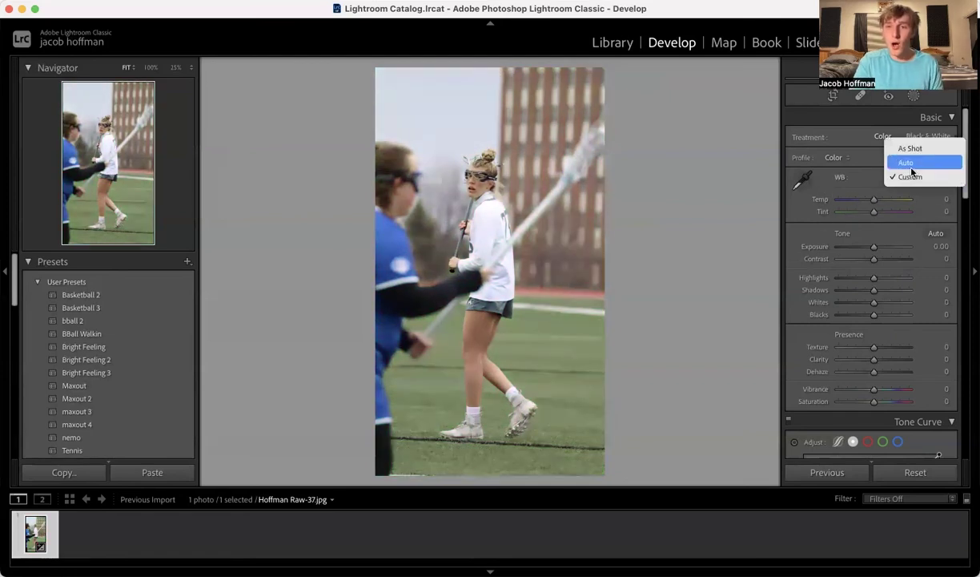
click(911, 165)
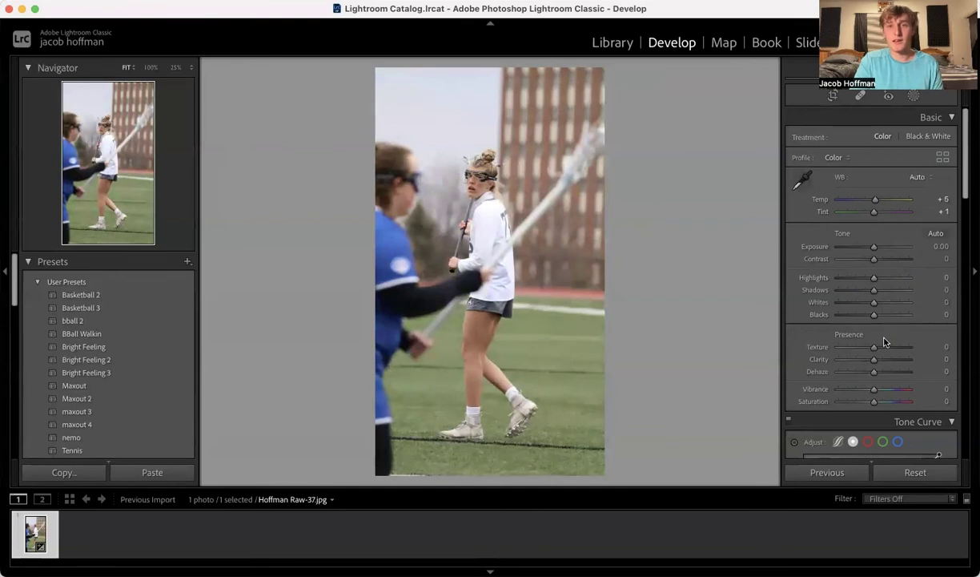
scroll(884, 342, down, 1)
key(backslash)
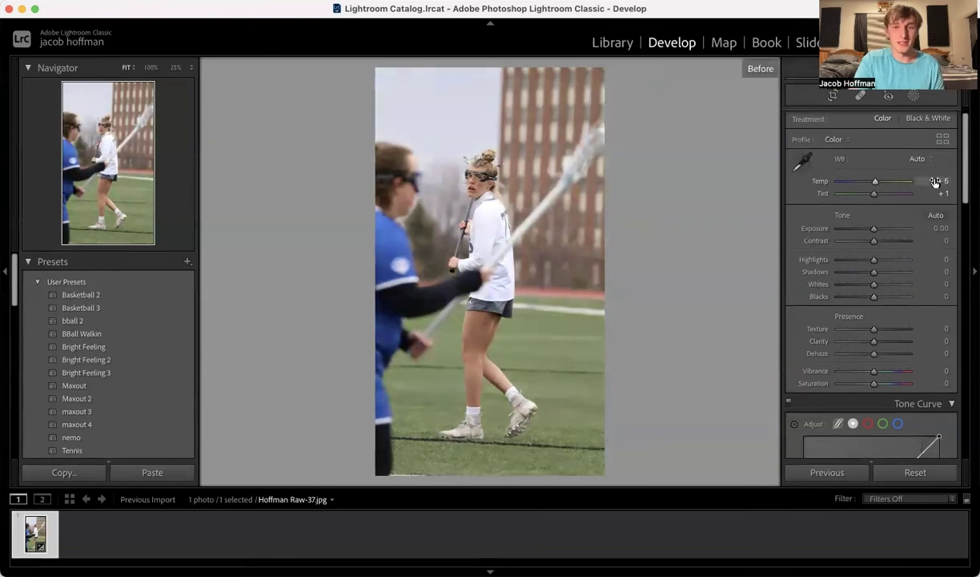
key(backslash)
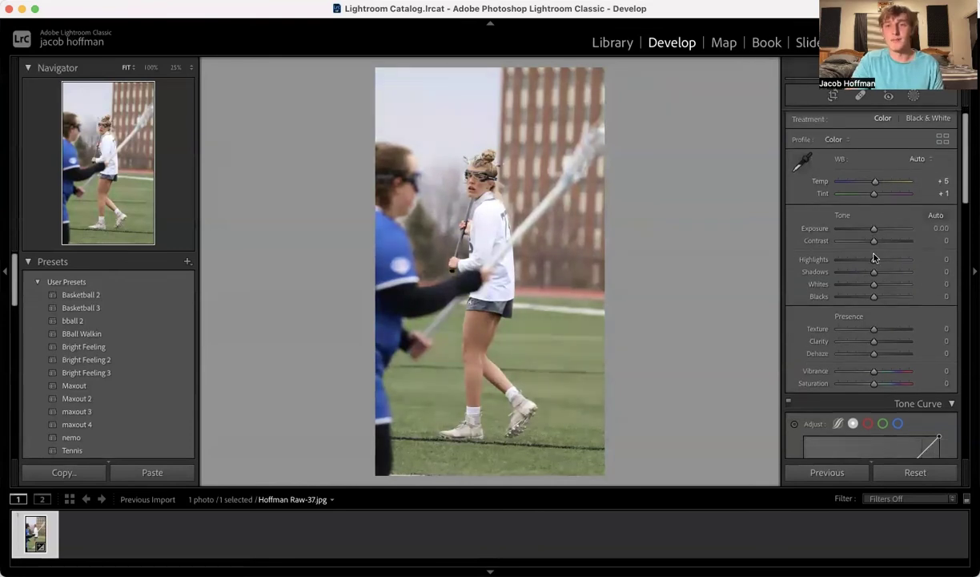
scroll(875, 257, up, 1)
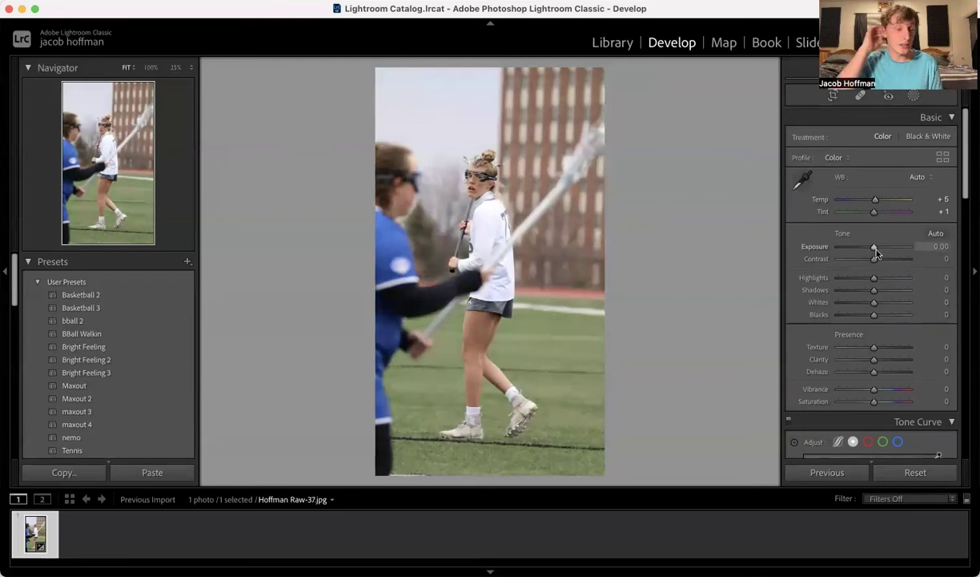
drag(874, 250, 881, 252)
drag(887, 253, 850, 253)
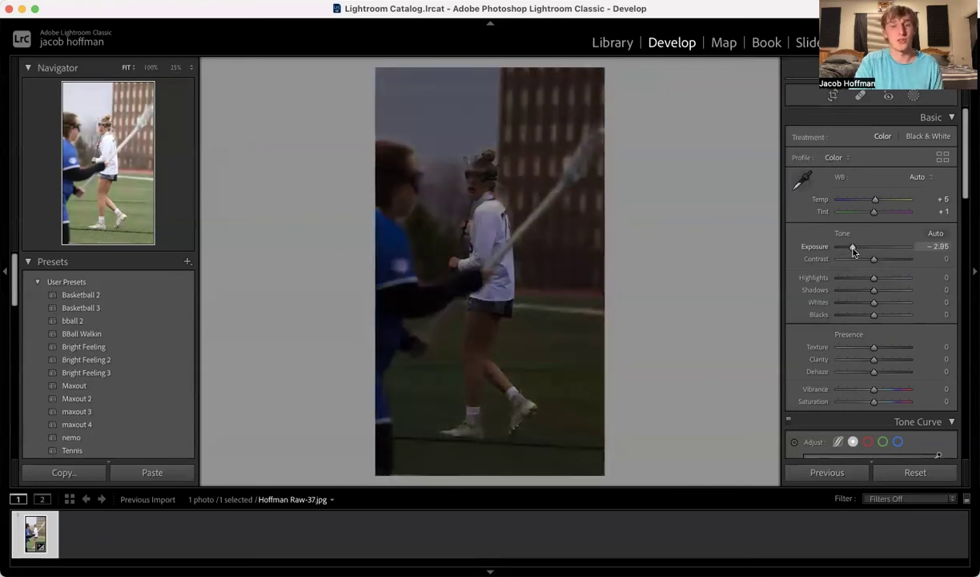
double_click(815, 248)
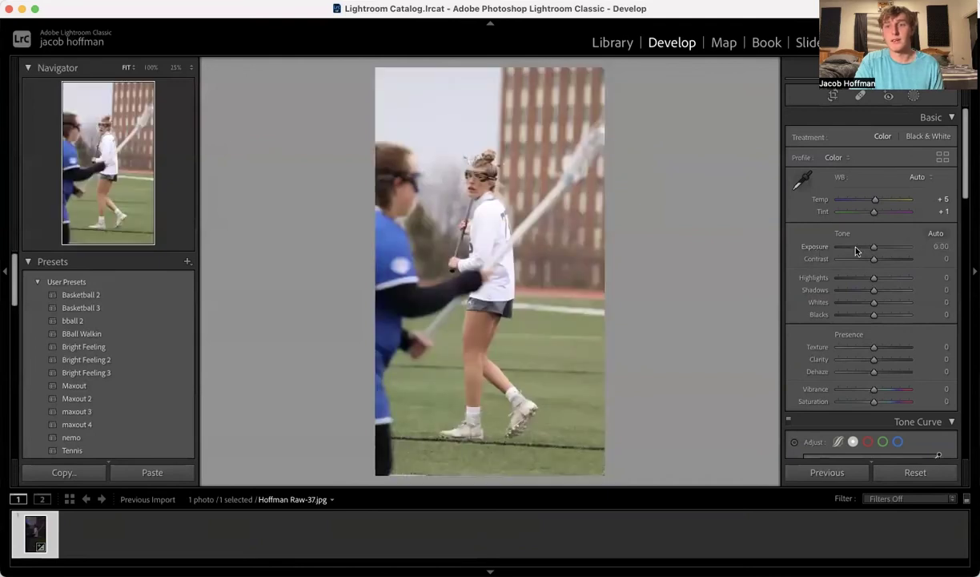
mouse_move(873, 261)
mouse_down()
mouse_move(901, 262)
mouse_move(833, 263)
mouse_move(857, 261)
mouse_up()
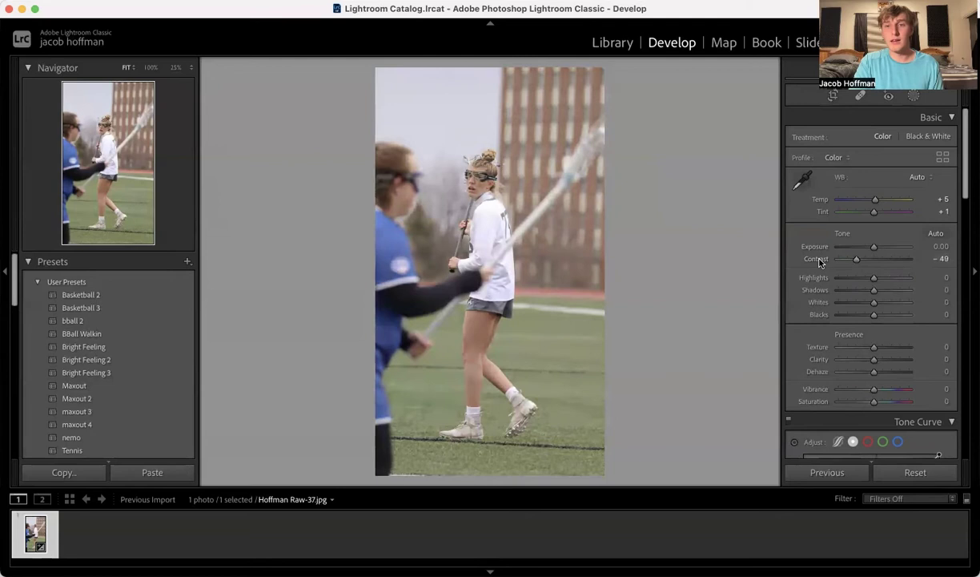
double_click(816, 258)
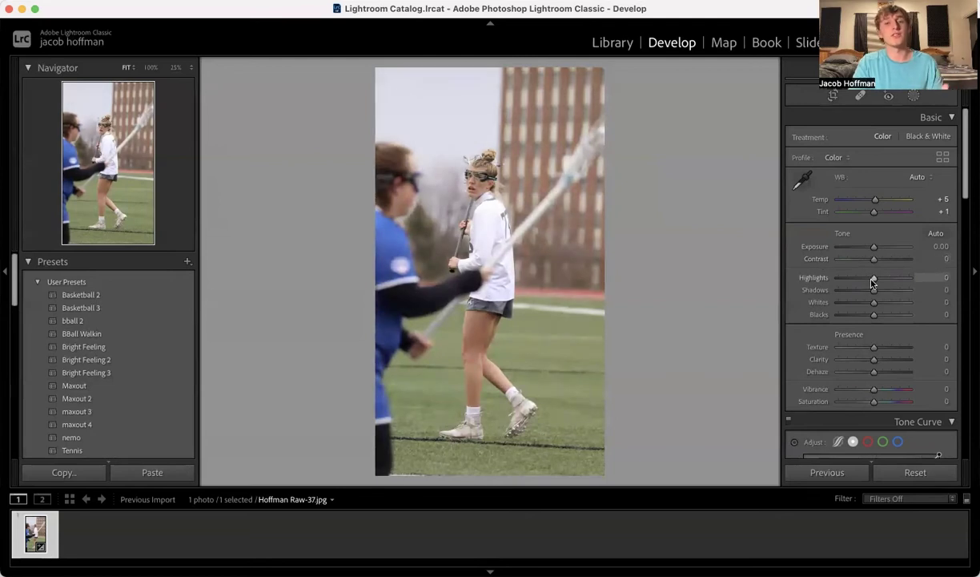
drag(873, 280, 929, 278)
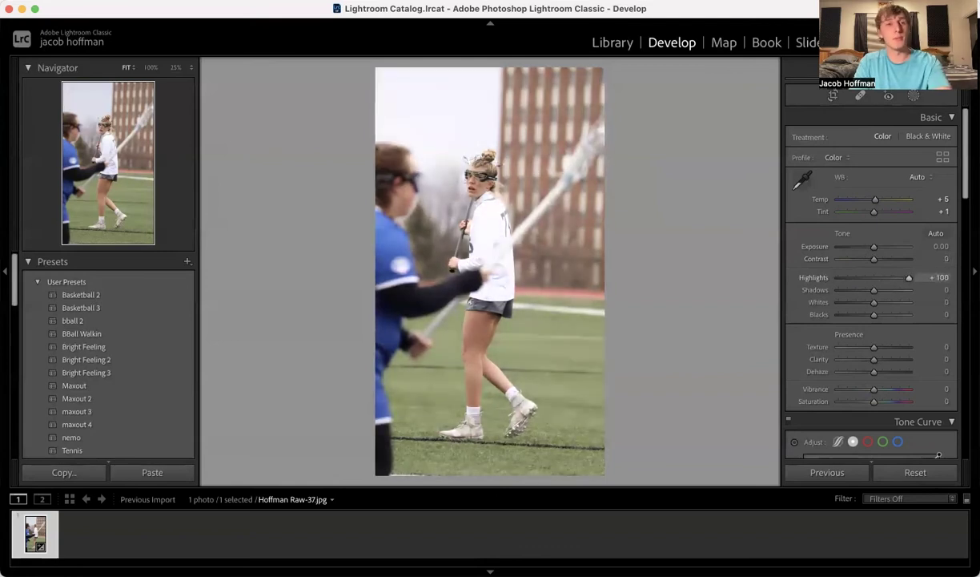
drag(929, 278, 699, 279)
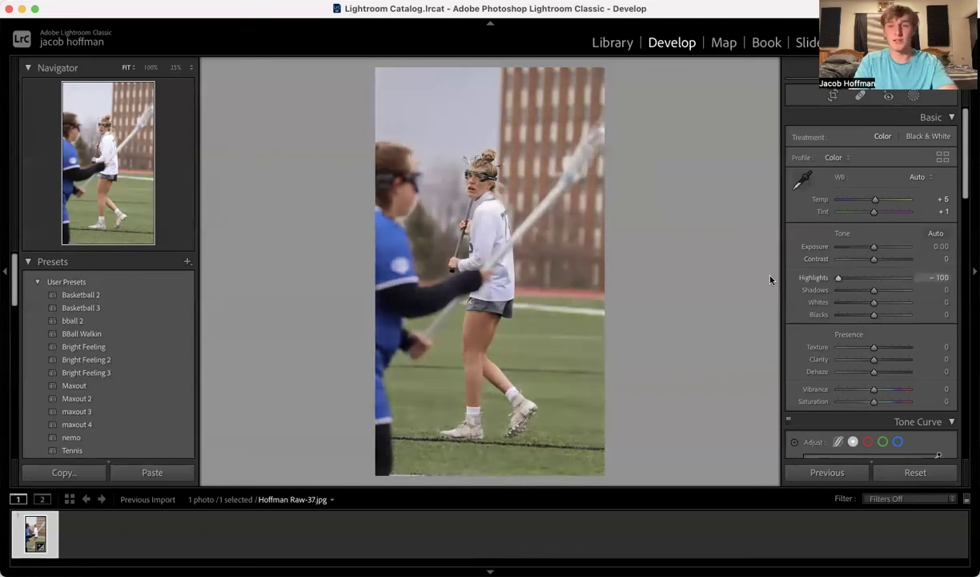
double_click(820, 276)
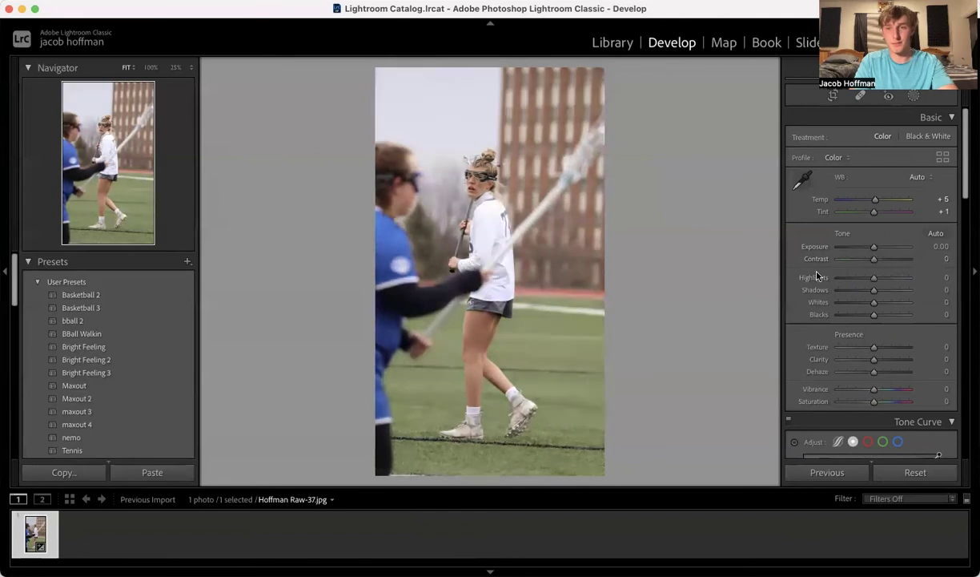
drag(873, 294, 772, 323)
double_click(856, 302)
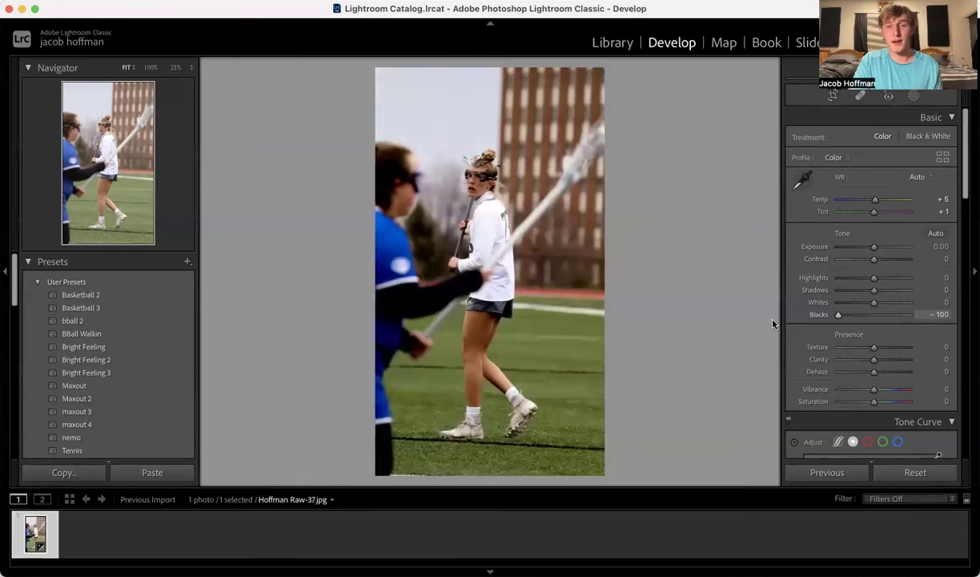
double_click(817, 315)
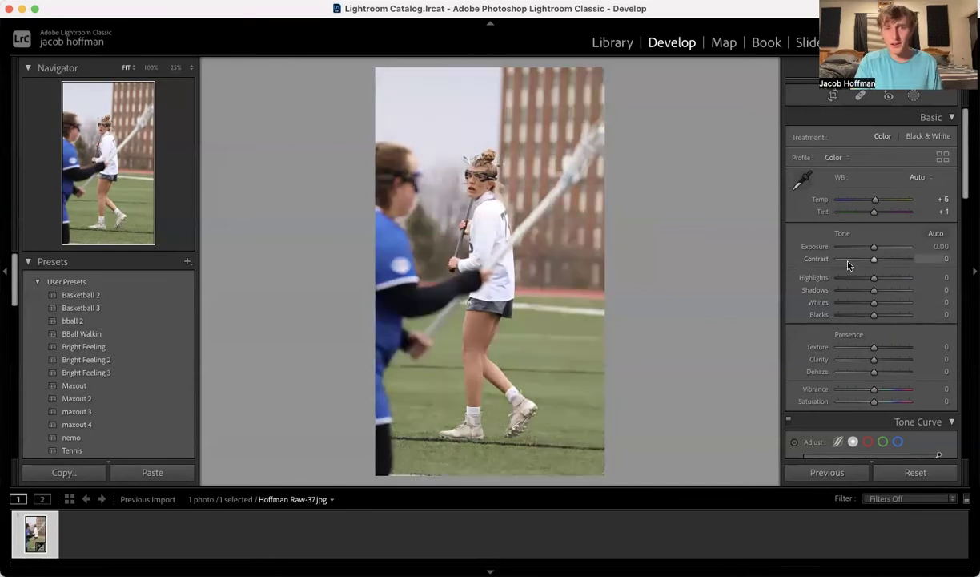
Try Auto tone twice and reset all Tone values to zero
click(934, 234)
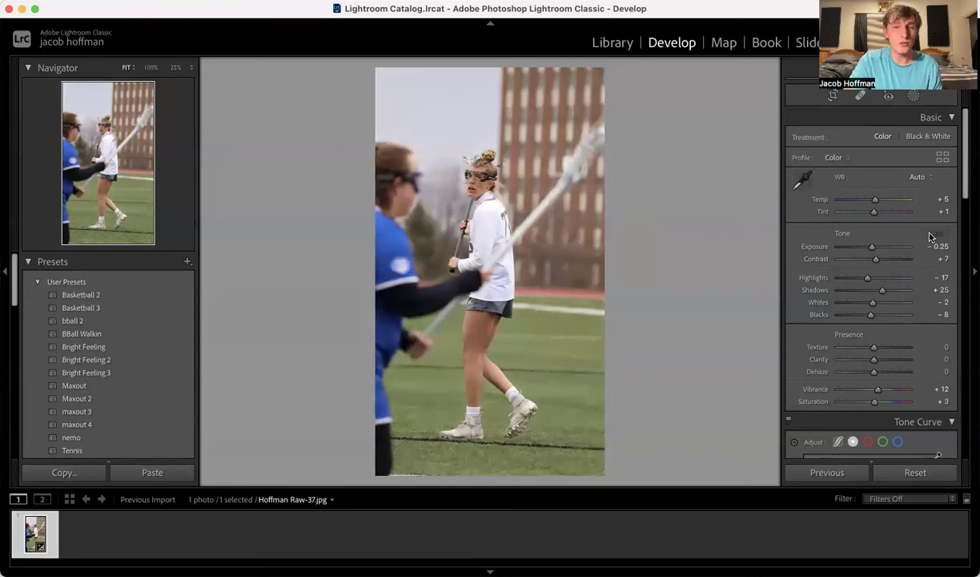
double_click(842, 234)
click(935, 232)
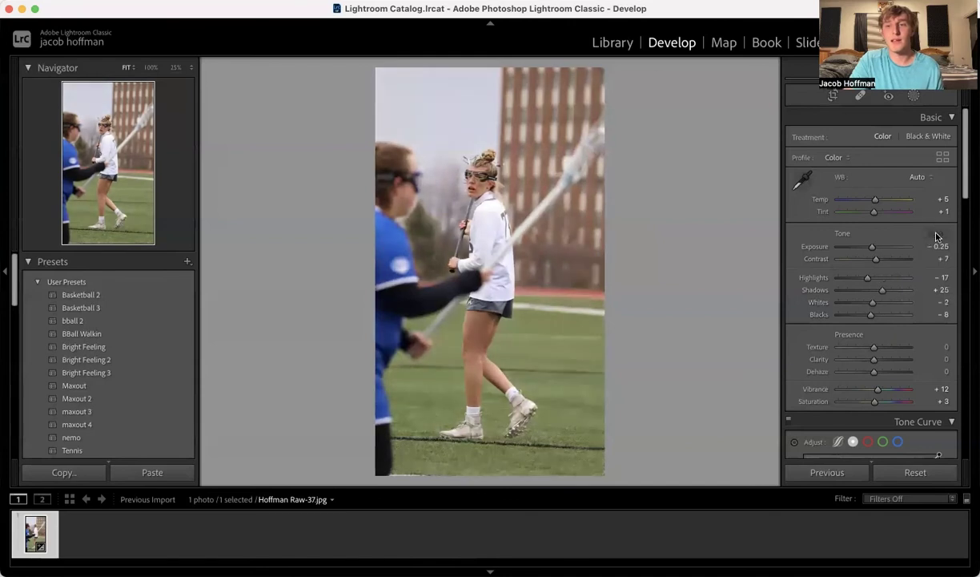
double_click(847, 234)
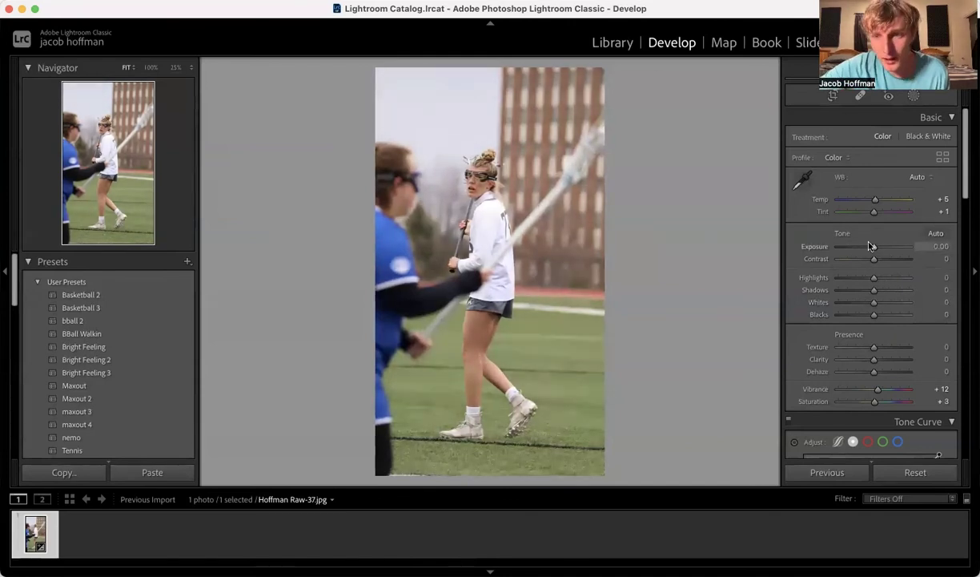
Set Exposure +0.35, Contrast +36, Highlights −55, Shadows −23, Whites +39 and Blacks −80
drag(874, 248, 866, 294)
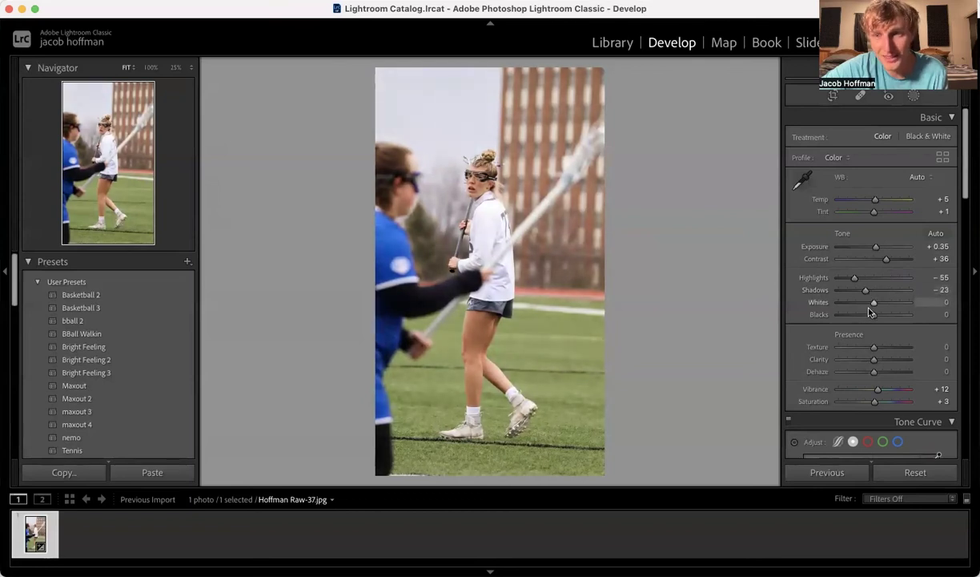
drag(874, 304, 888, 304)
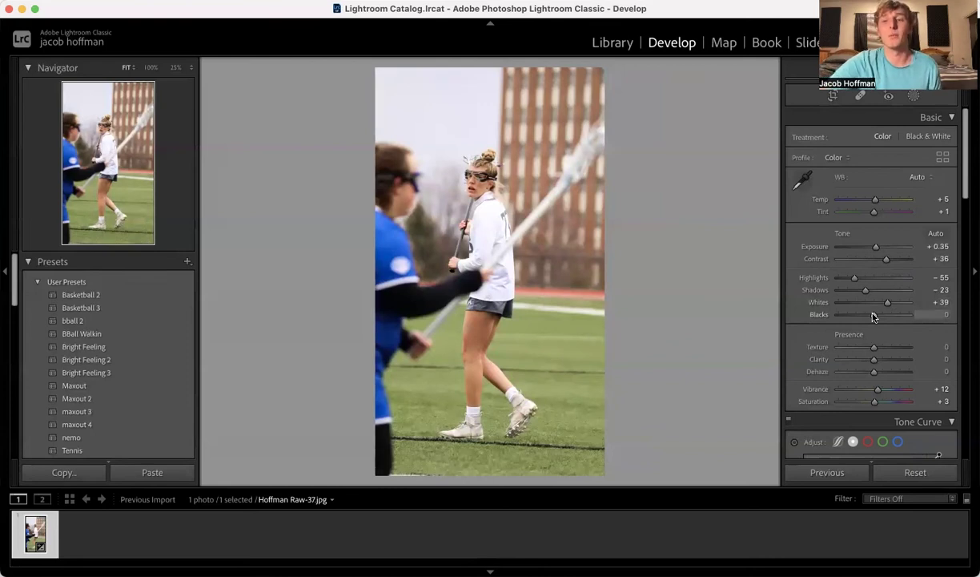
drag(873, 317, 863, 315)
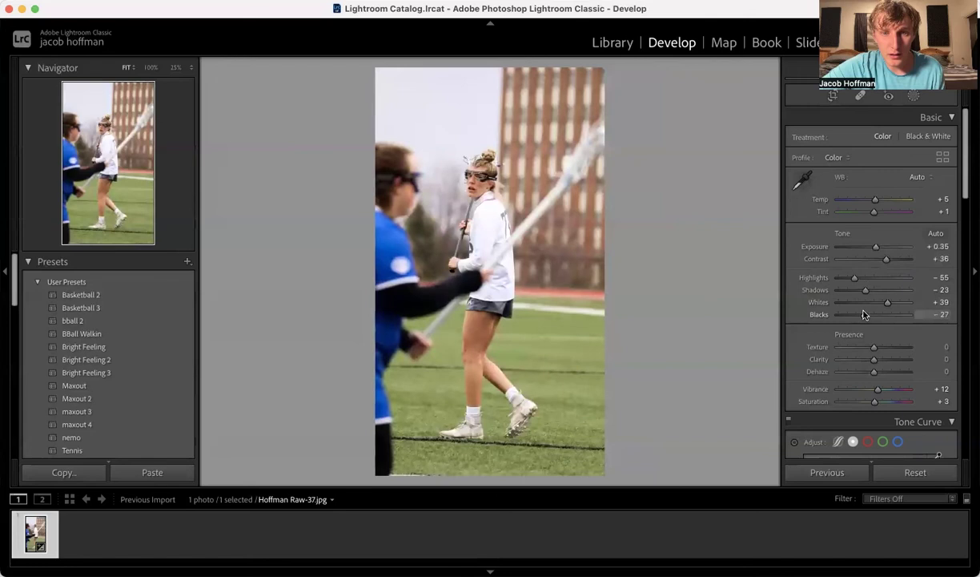
double_click(818, 315)
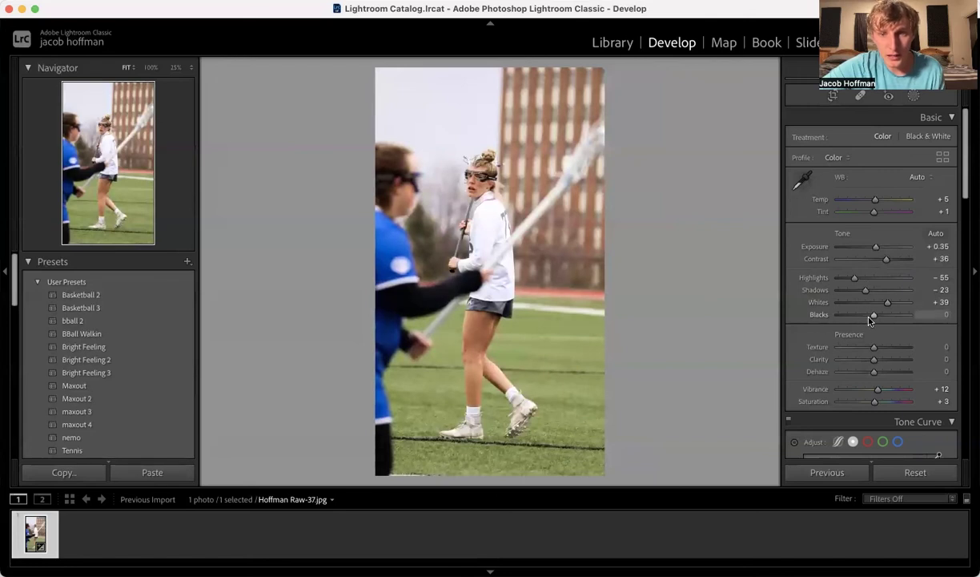
drag(872, 316, 830, 317)
Reset Blacks to 0 and set Texture to +48 after testing its extremes
double_click(817, 315)
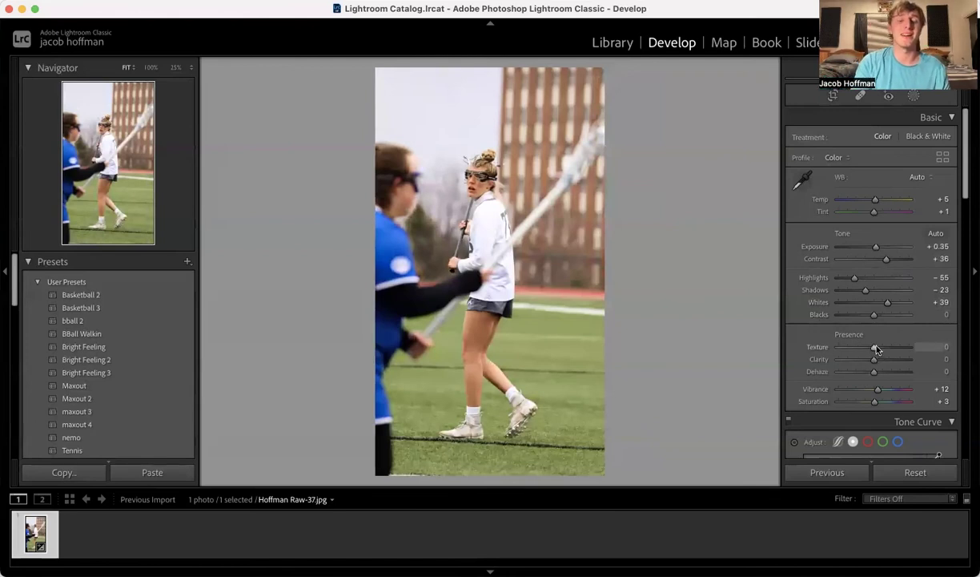
drag(875, 349, 947, 350)
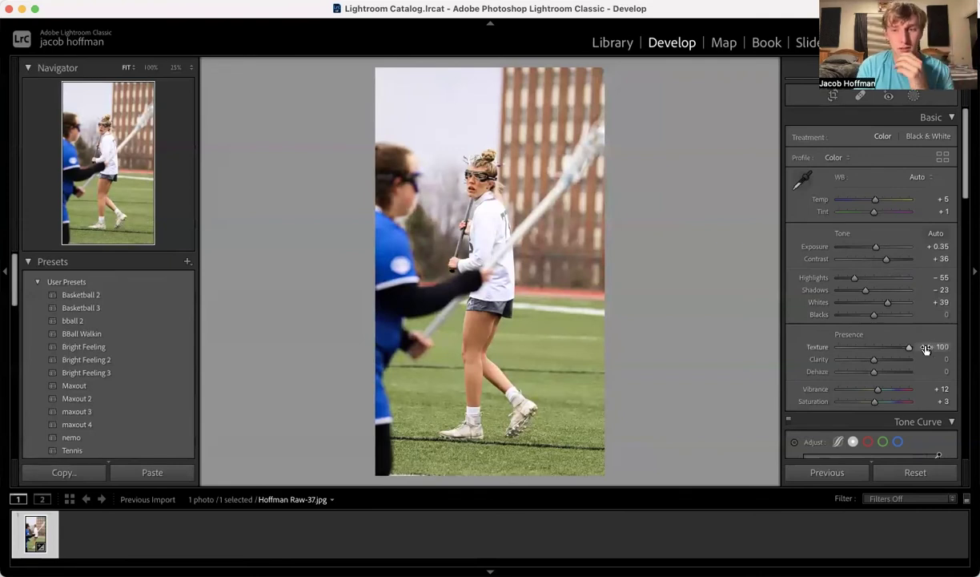
drag(913, 349, 771, 341)
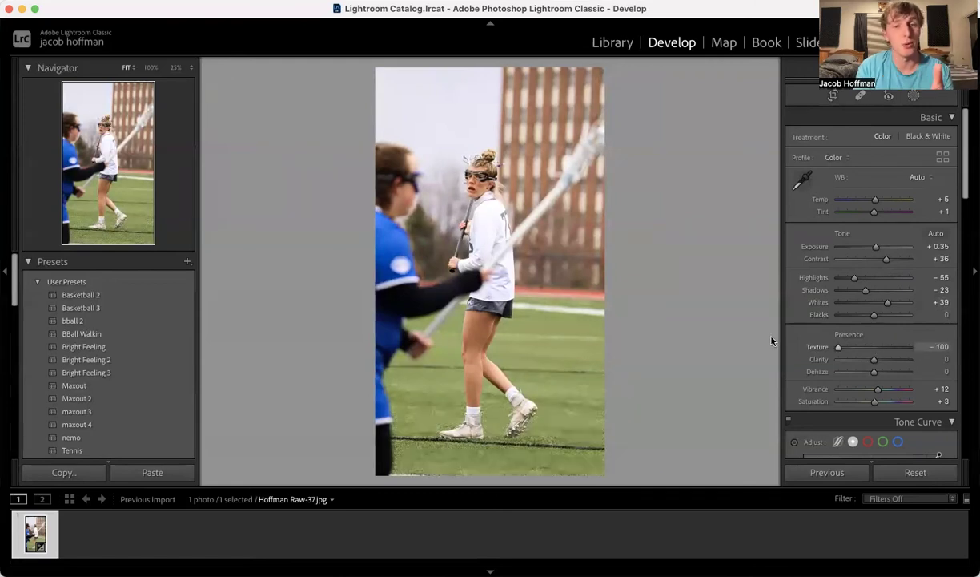
double_click(817, 347)
drag(873, 347, 892, 350)
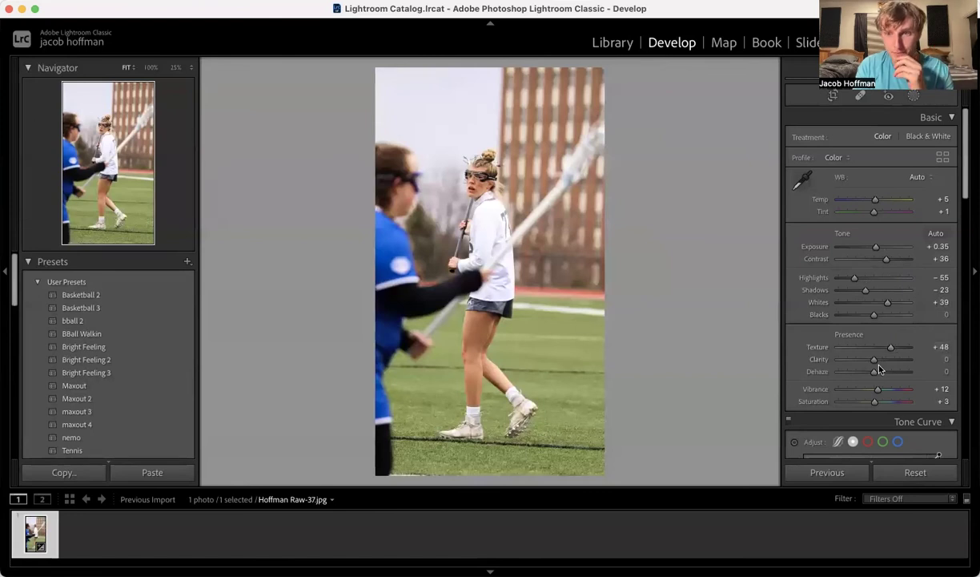
Test Clarity and Dehaze amounts, leaving both at 0
drag(874, 364, 836, 363)
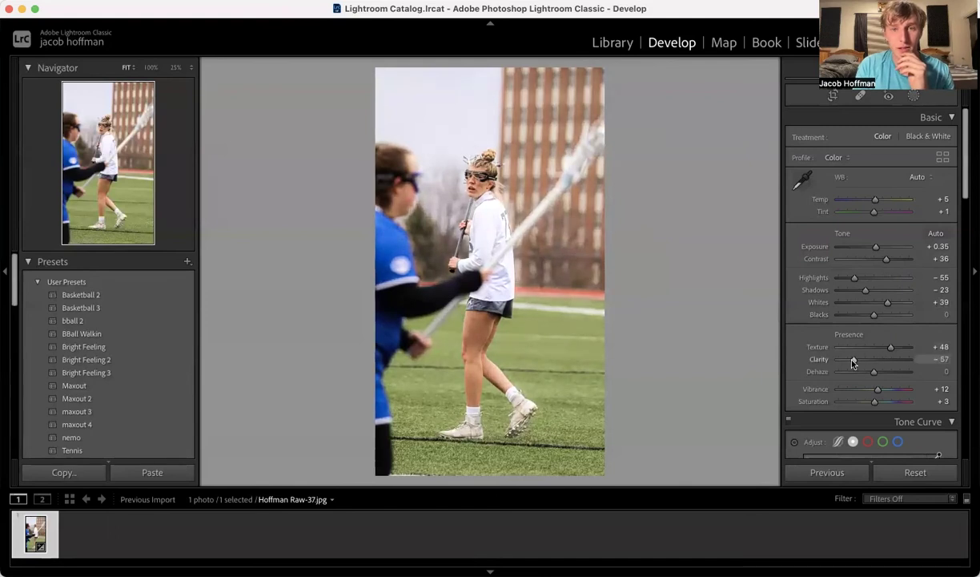
drag(835, 363, 873, 364)
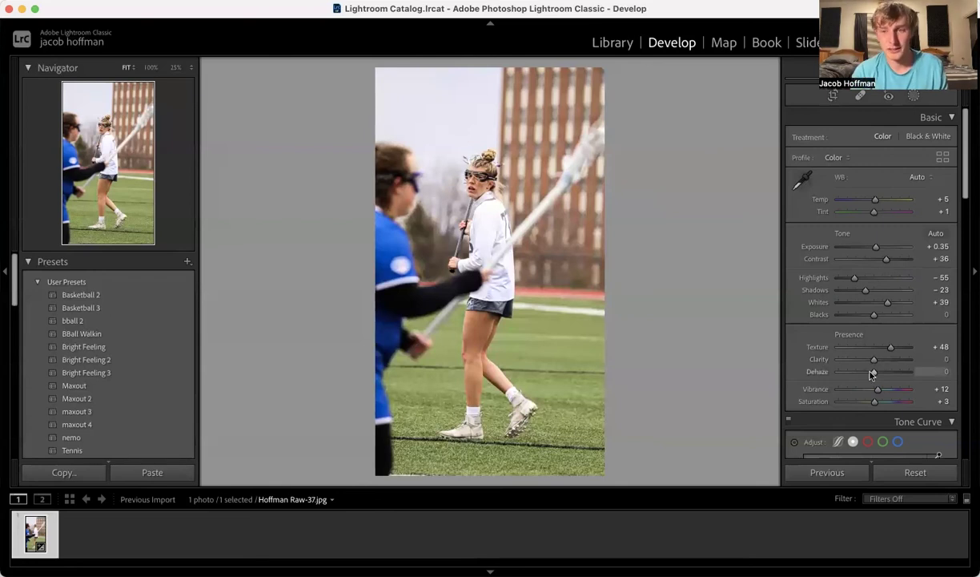
drag(874, 374, 818, 390)
double_click(815, 373)
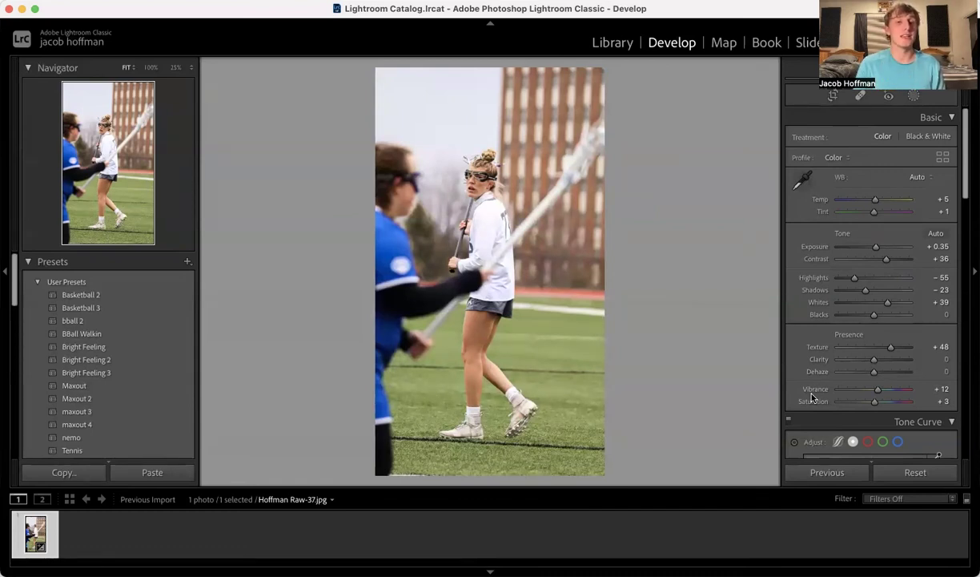
Compare several Vibrance and Saturation amounts, resetting both to 0 afterwards
double_click(878, 388)
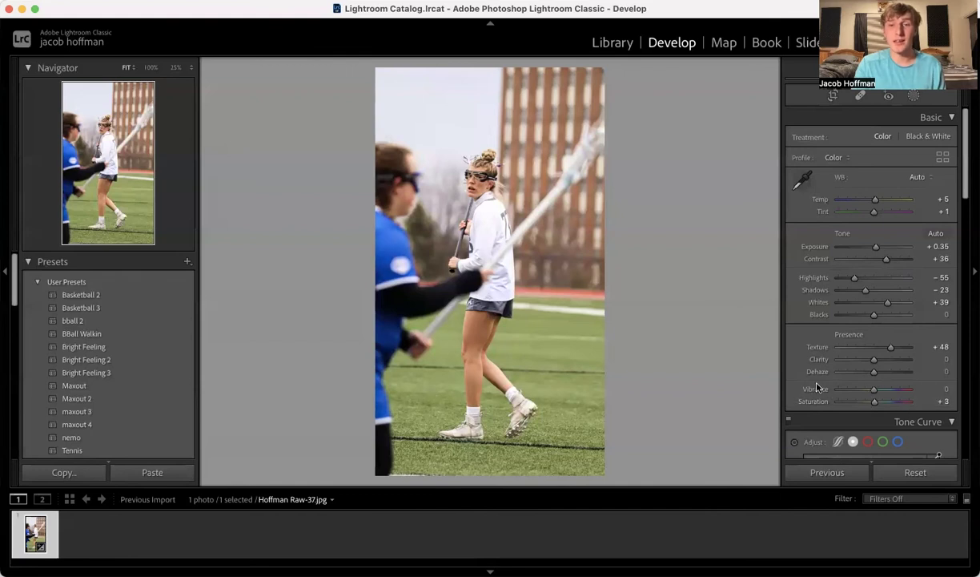
double_click(875, 401)
drag(874, 389, 936, 397)
drag(936, 397, 891, 394)
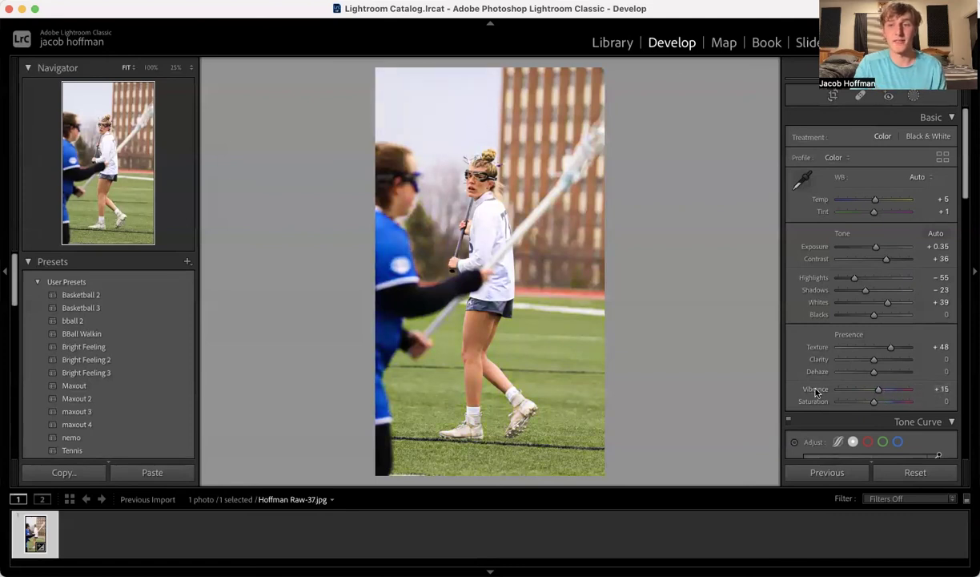
double_click(865, 391)
drag(873, 390, 887, 393)
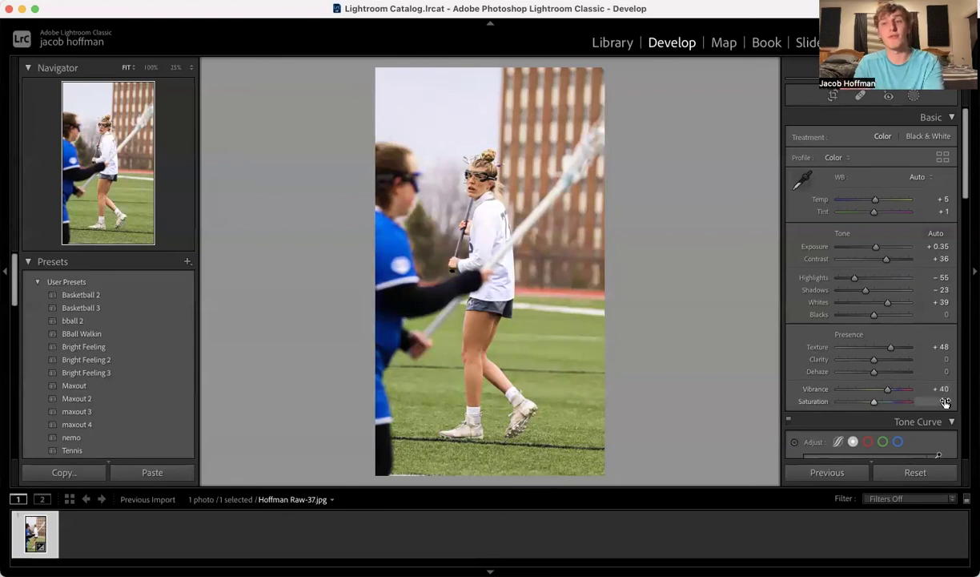
double_click(816, 388)
drag(873, 402, 888, 403)
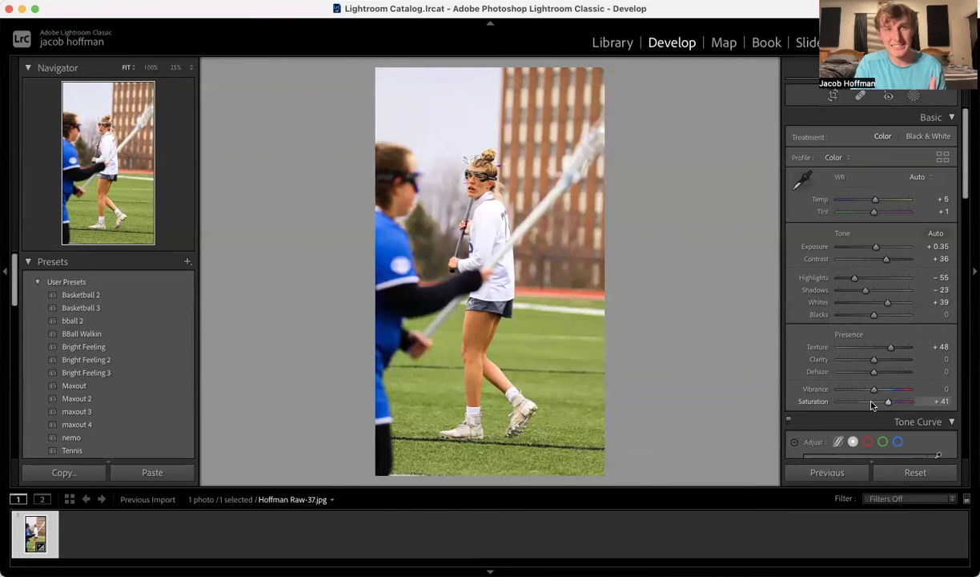
double_click(813, 402)
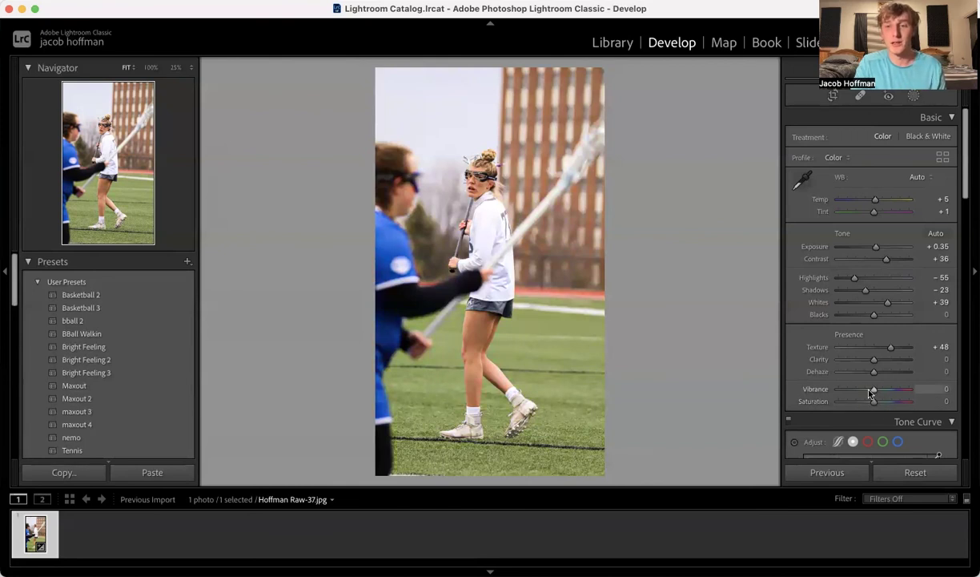
Set Vibrance to exactly +40 and compare against the before view
drag(873, 390, 888, 391)
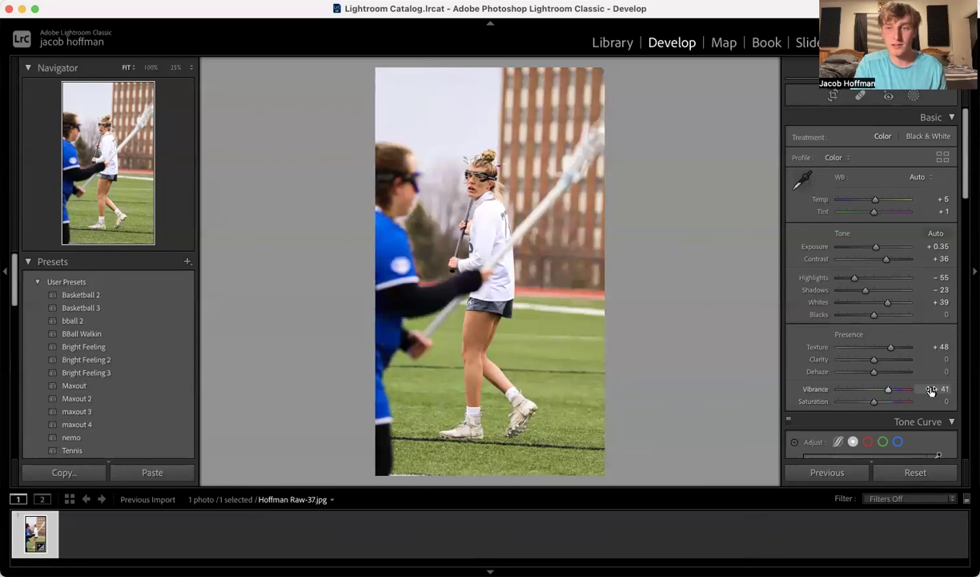
click(926, 390)
text(40)
key(Return)
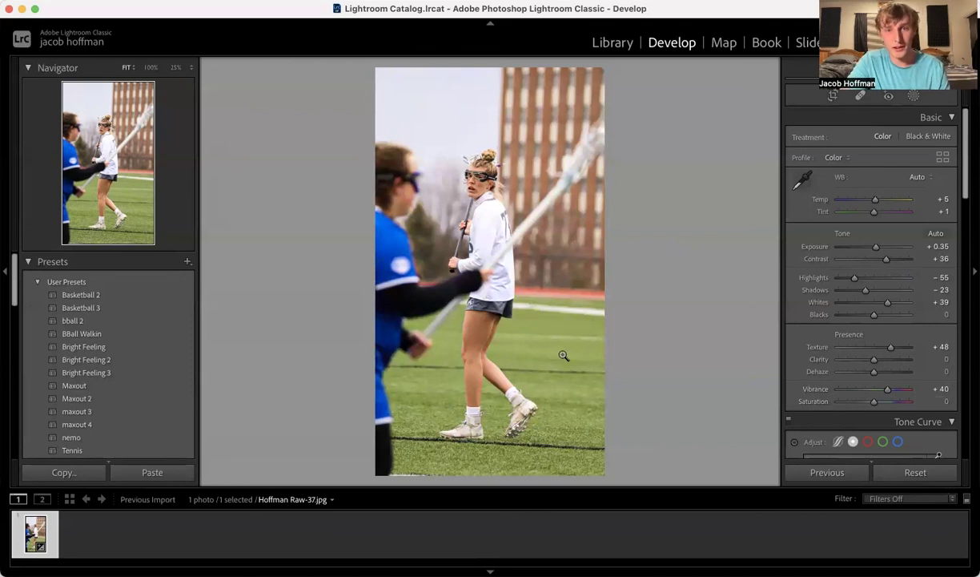
key(backslash)
key(backslash)
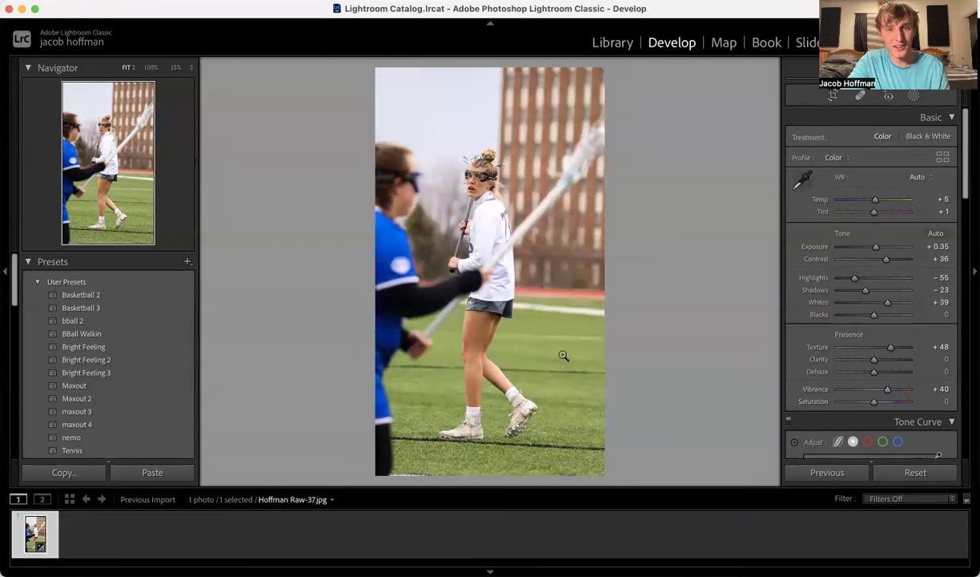
key(backslash)
key(backslash)
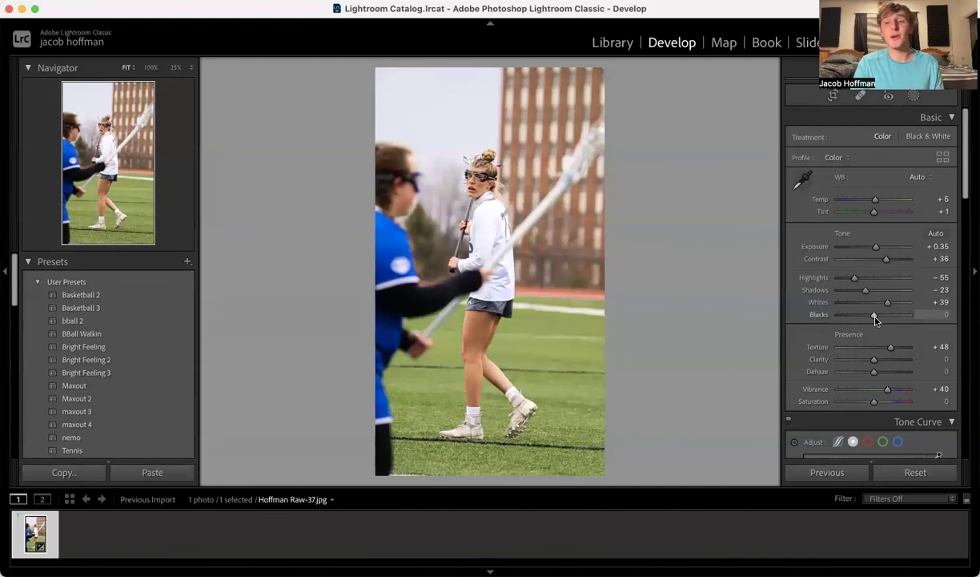
Fold away the Tone Curve, HSL/Color, Color Grading and Detail panels in the right sidebar
scroll(875, 319, down, 10)
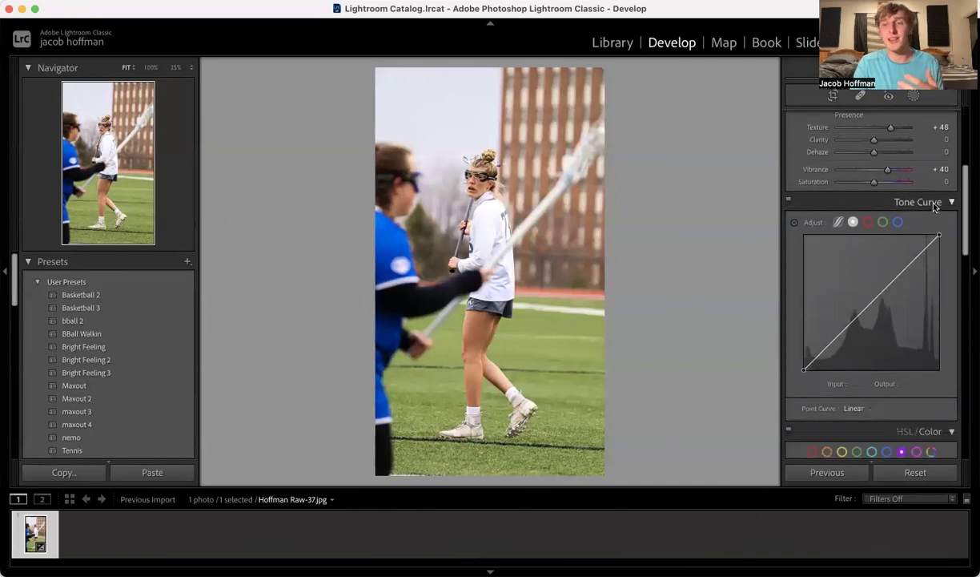
click(929, 205)
click(898, 217)
click(927, 245)
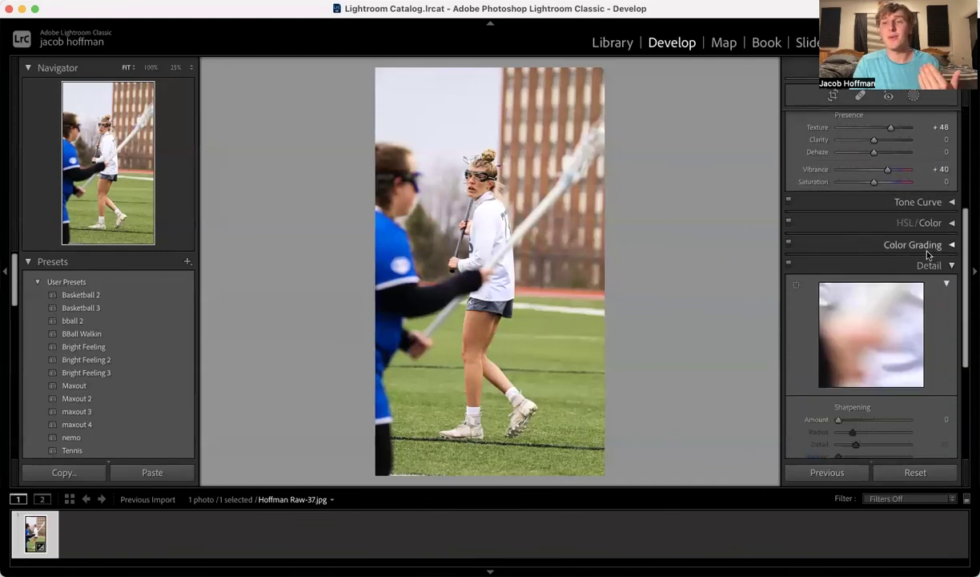
click(917, 265)
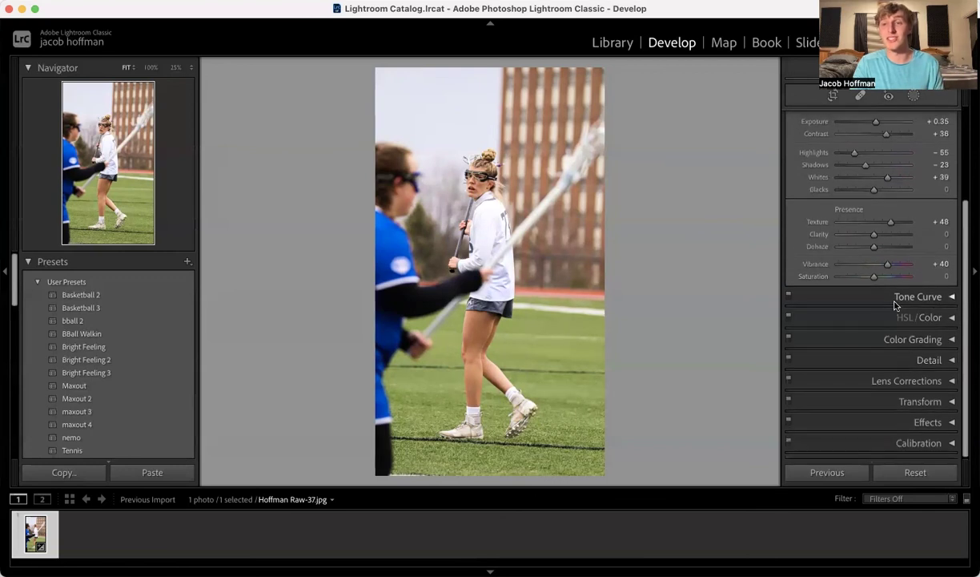
scroll(897, 361, up, 5)
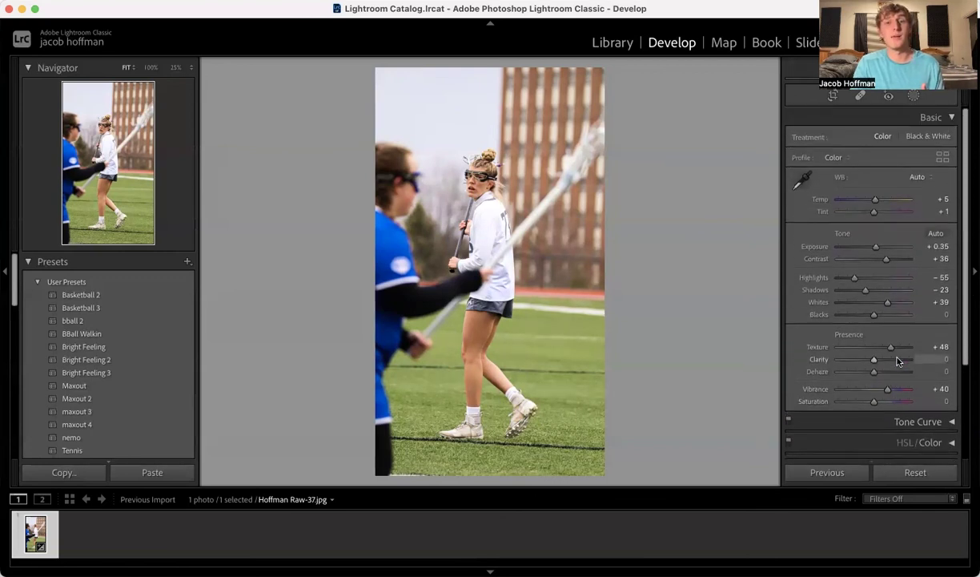